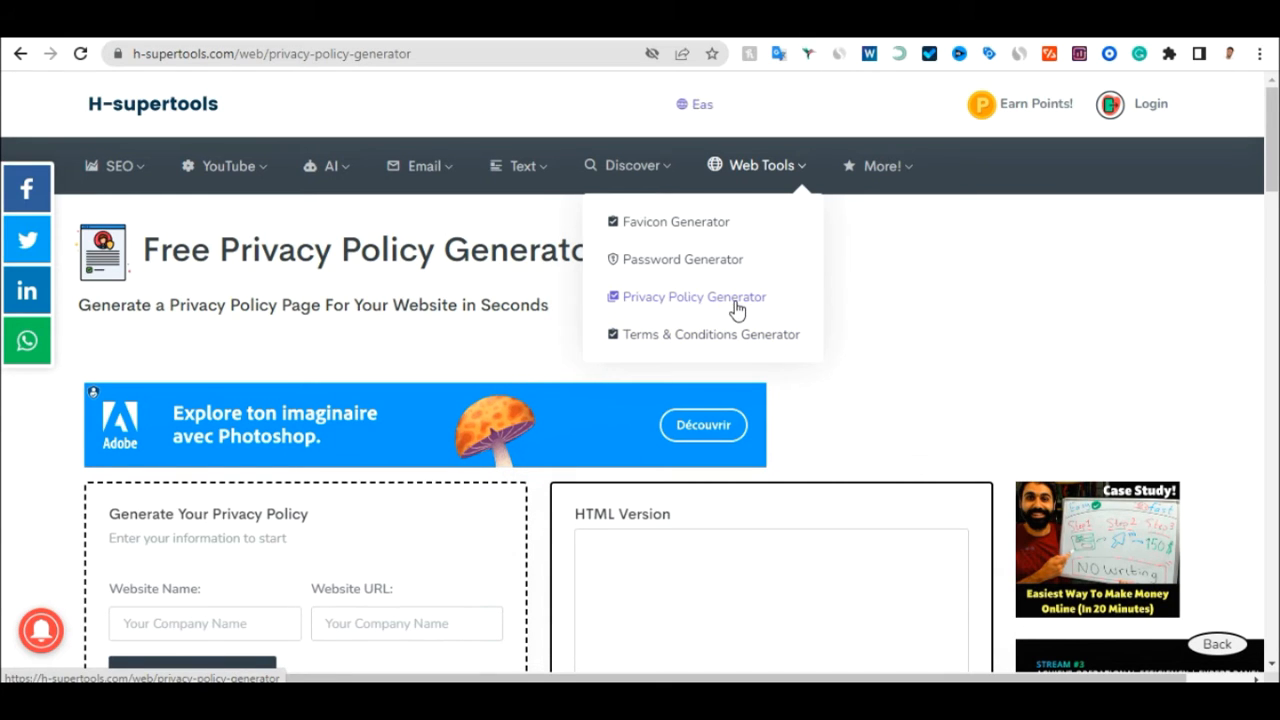
# Examine the privacy policy generator's website name and URL fields and its policy editor
pyautogui.scroll(-2, 577, 380)
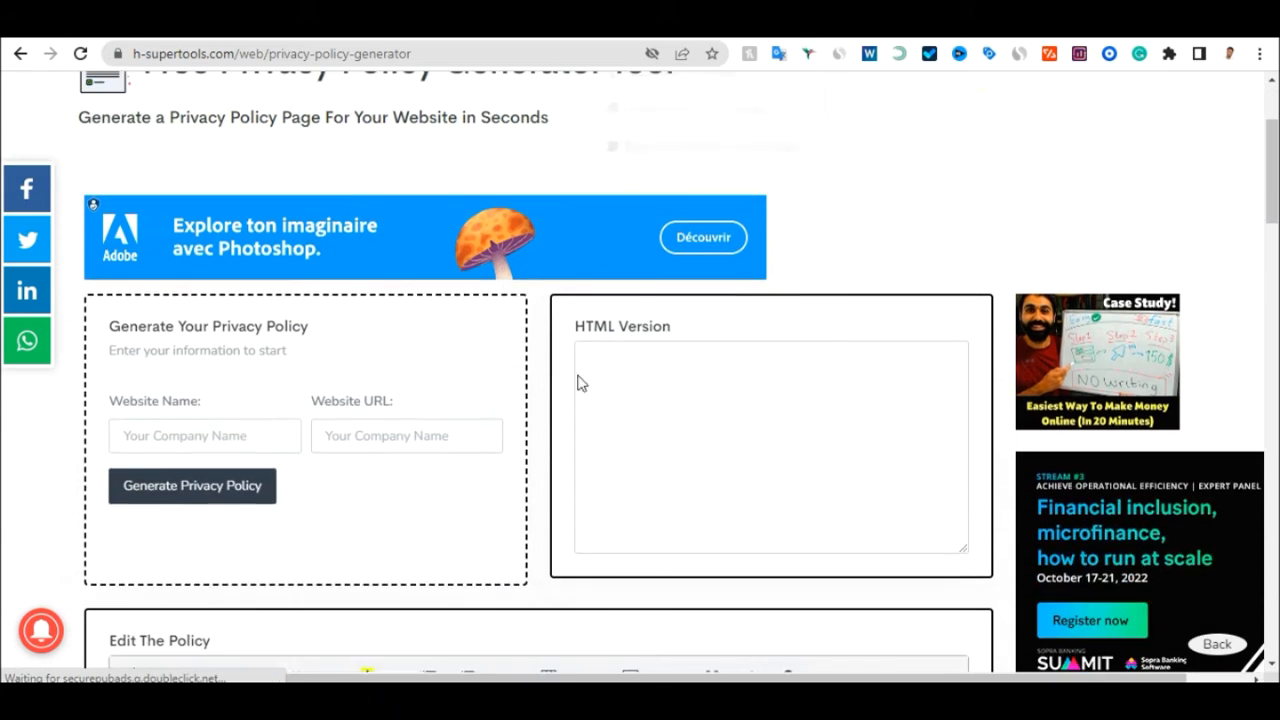
pyautogui.click(155, 437)
pyautogui.click(366, 436)
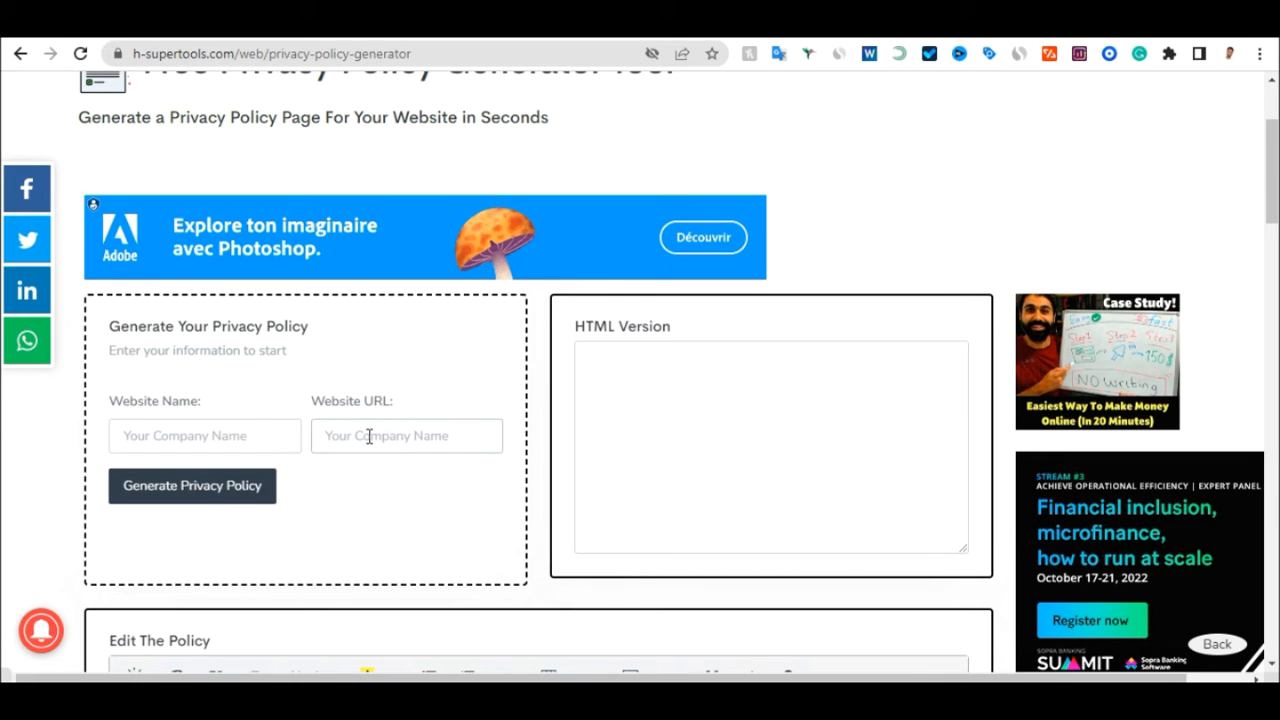
pyautogui.scroll(-1, 310, 480)
pyautogui.scroll(-2, 291, 508)
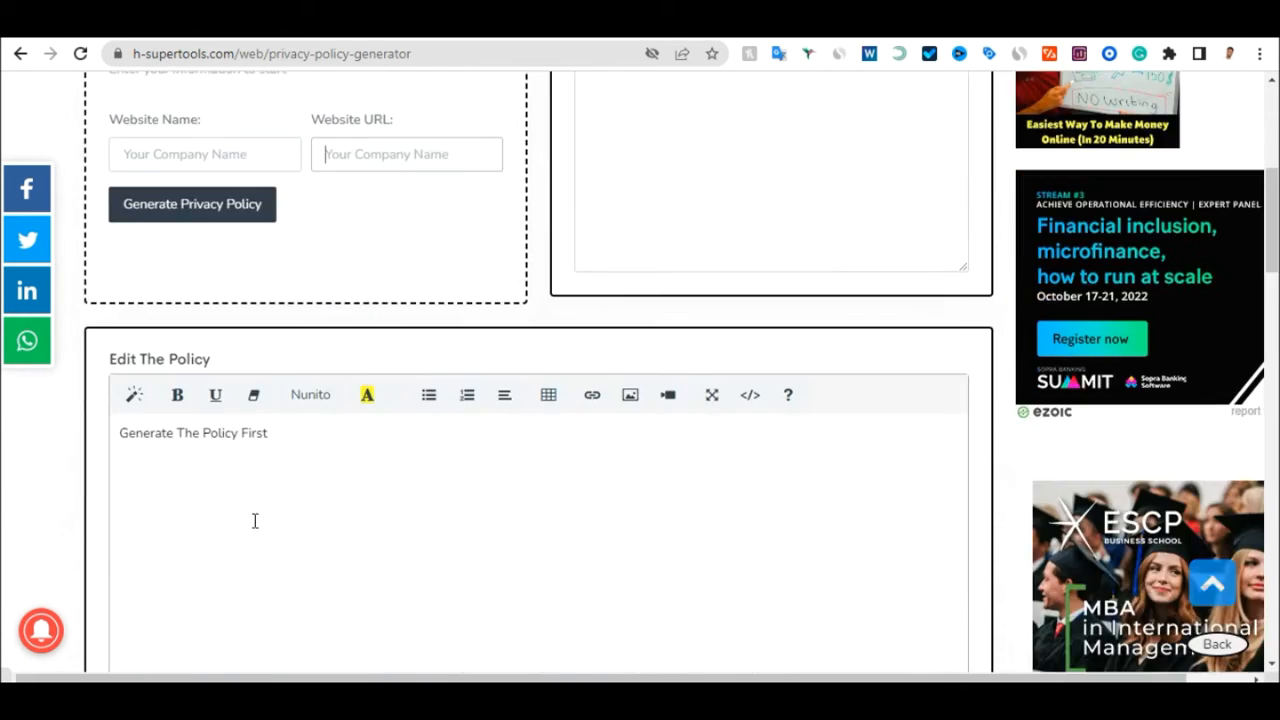
pyautogui.moveTo(271, 433); pyautogui.dragTo(116, 437)
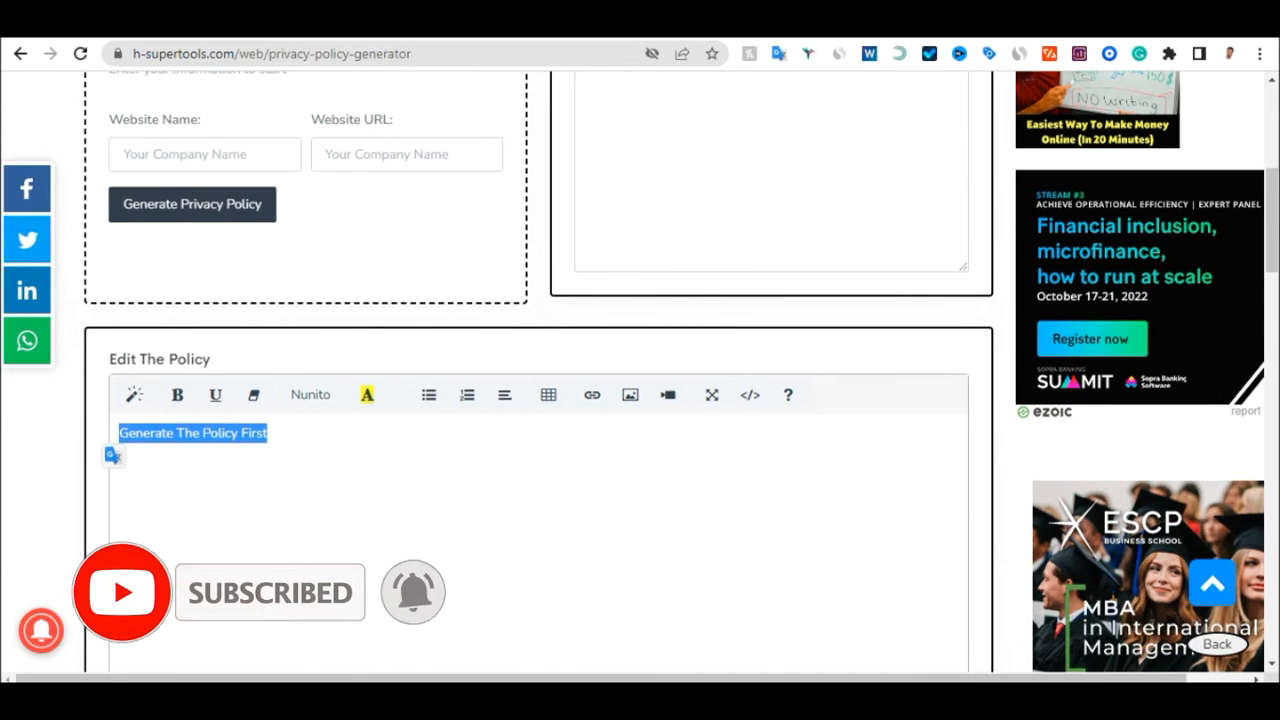
pyautogui.scroll(5, 843, 412)
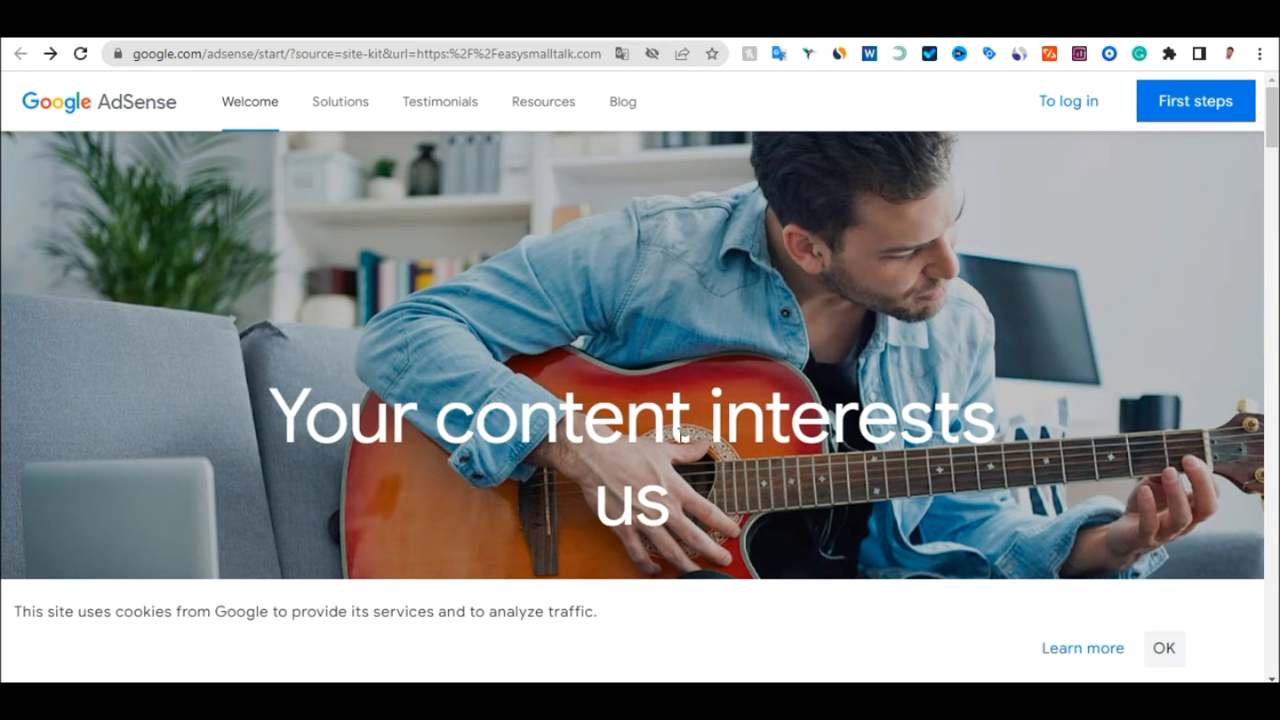
# Log in to Google AdSense and add usaveseotools.com as a new site, saving it to continue
pyautogui.click(1072, 118)
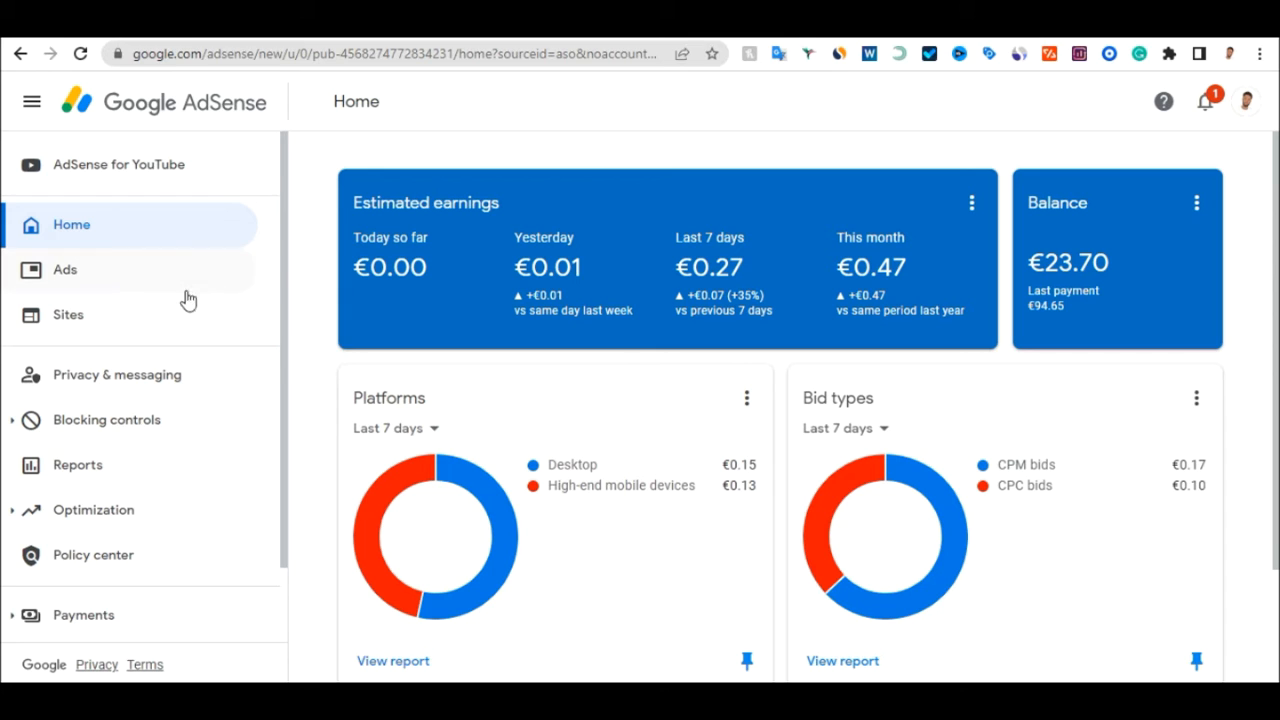
pyautogui.click(77, 326)
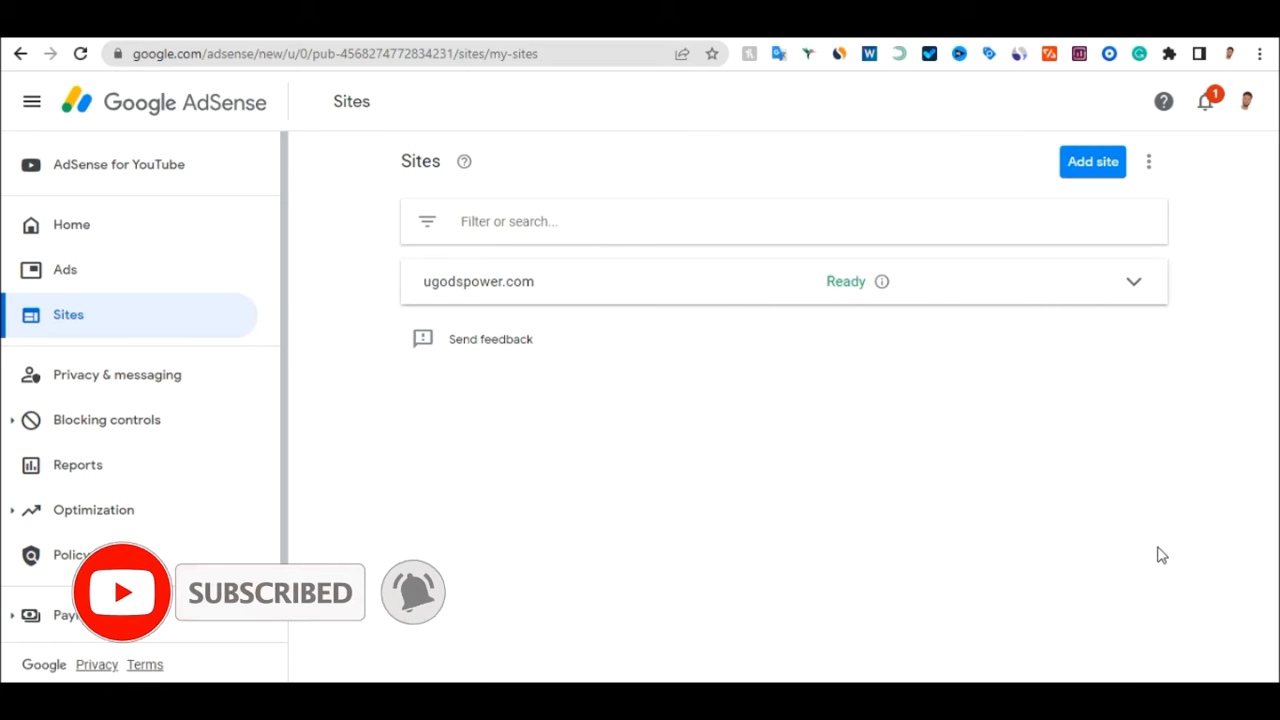
pyautogui.click(1092, 164)
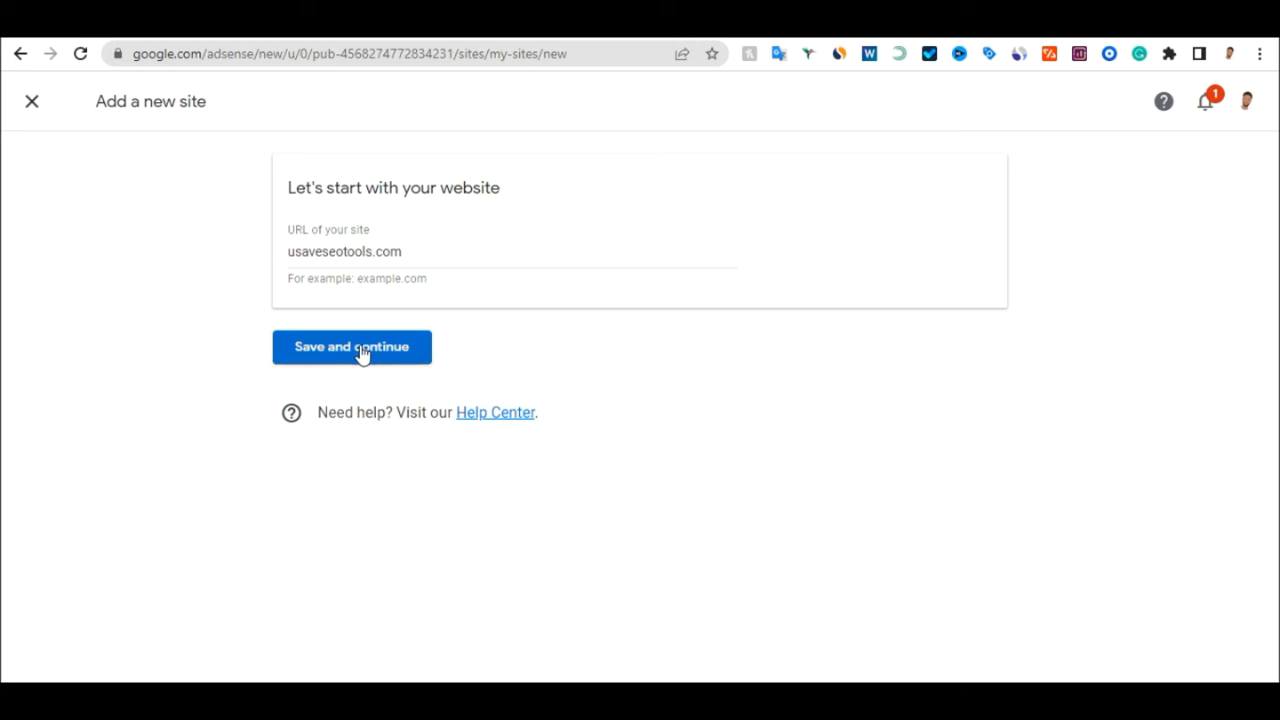
pyautogui.click(352, 350)
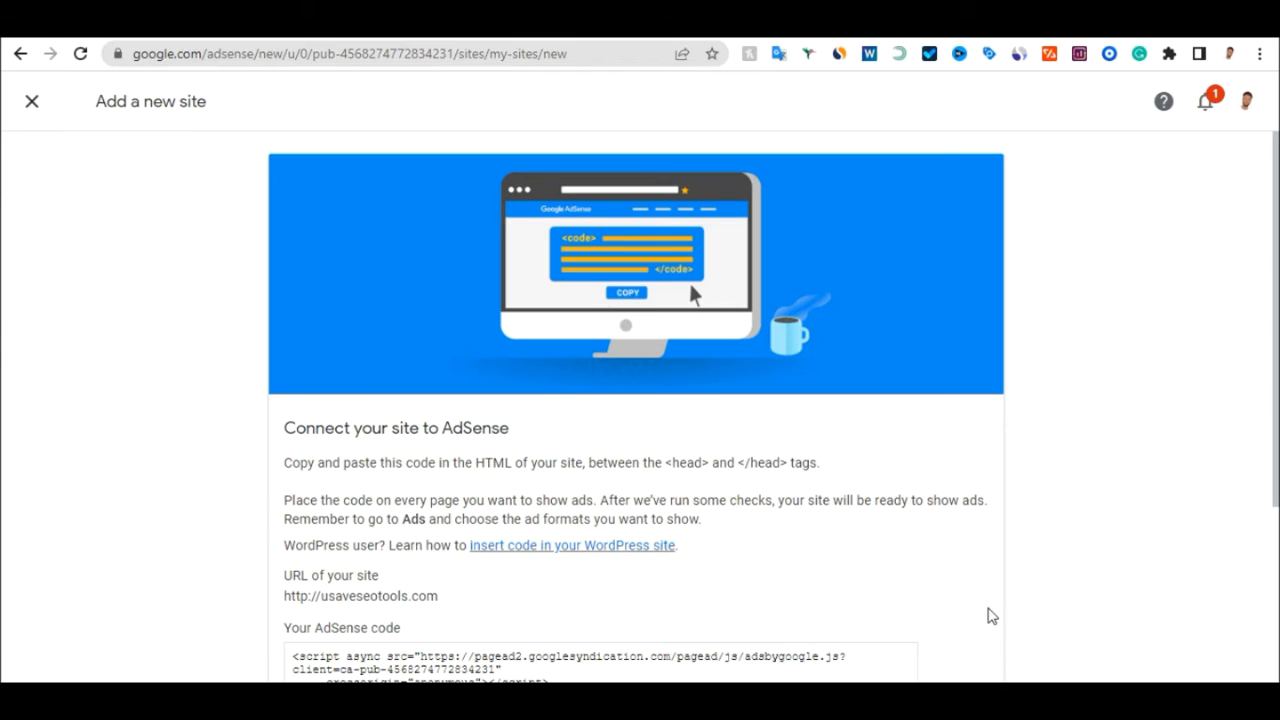
# Copy the AdSense code provided for connecting the site
pyautogui.scroll(-2, 660, 360)
pyautogui.scroll(-1, 658, 358)
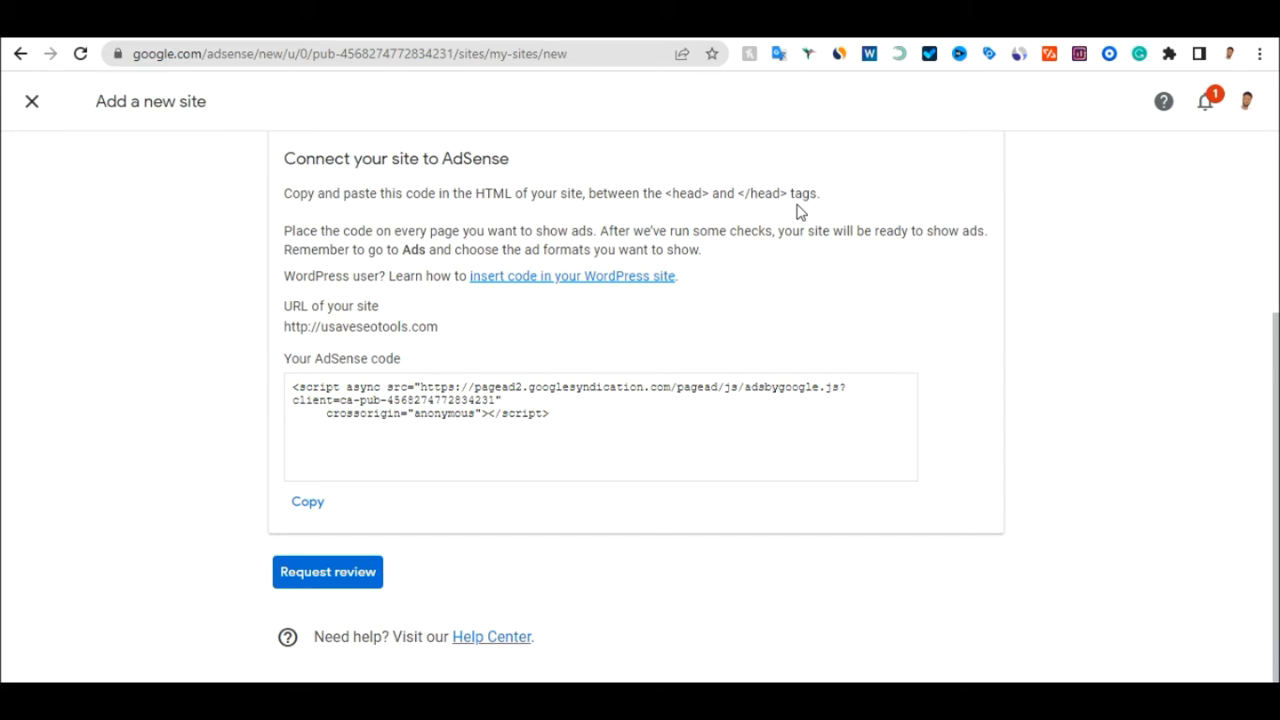
pyautogui.click(312, 504)
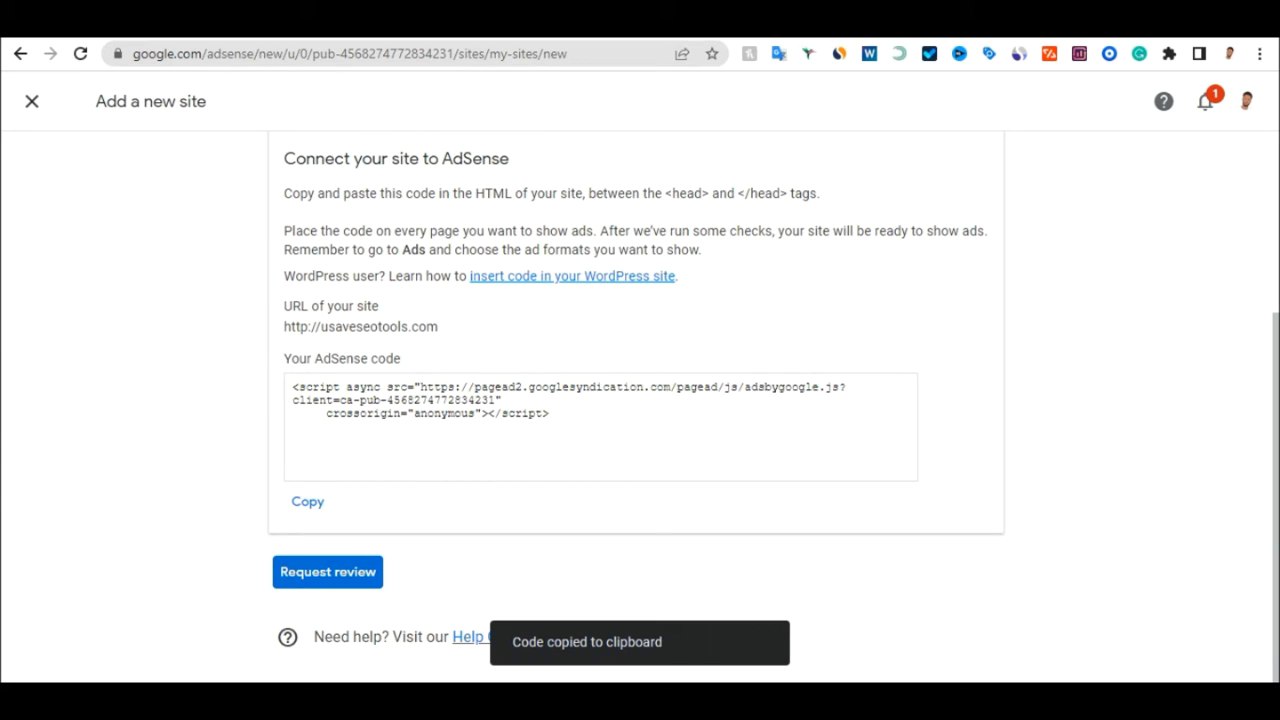
pyautogui.click(314, 505)
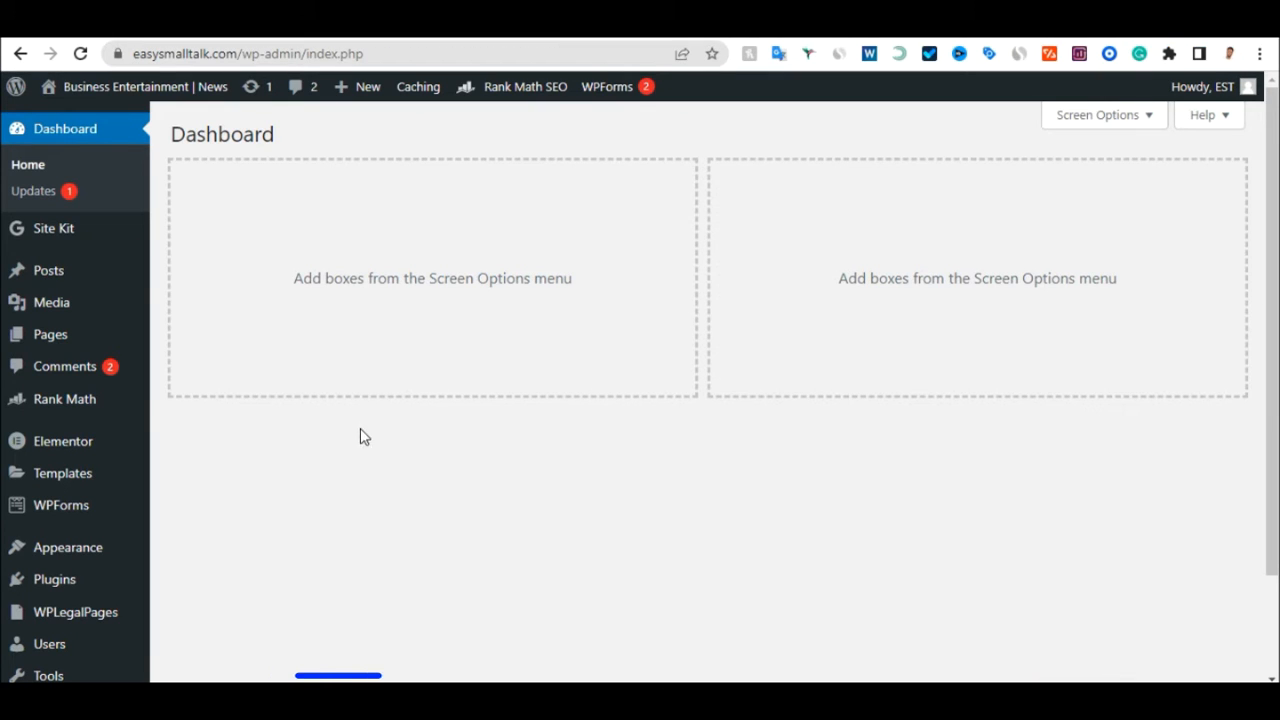
# In the WordPress dashboard, open the Astra theme's header.php in the Theme File Editor
pyautogui.scroll(-2, 260, 500)
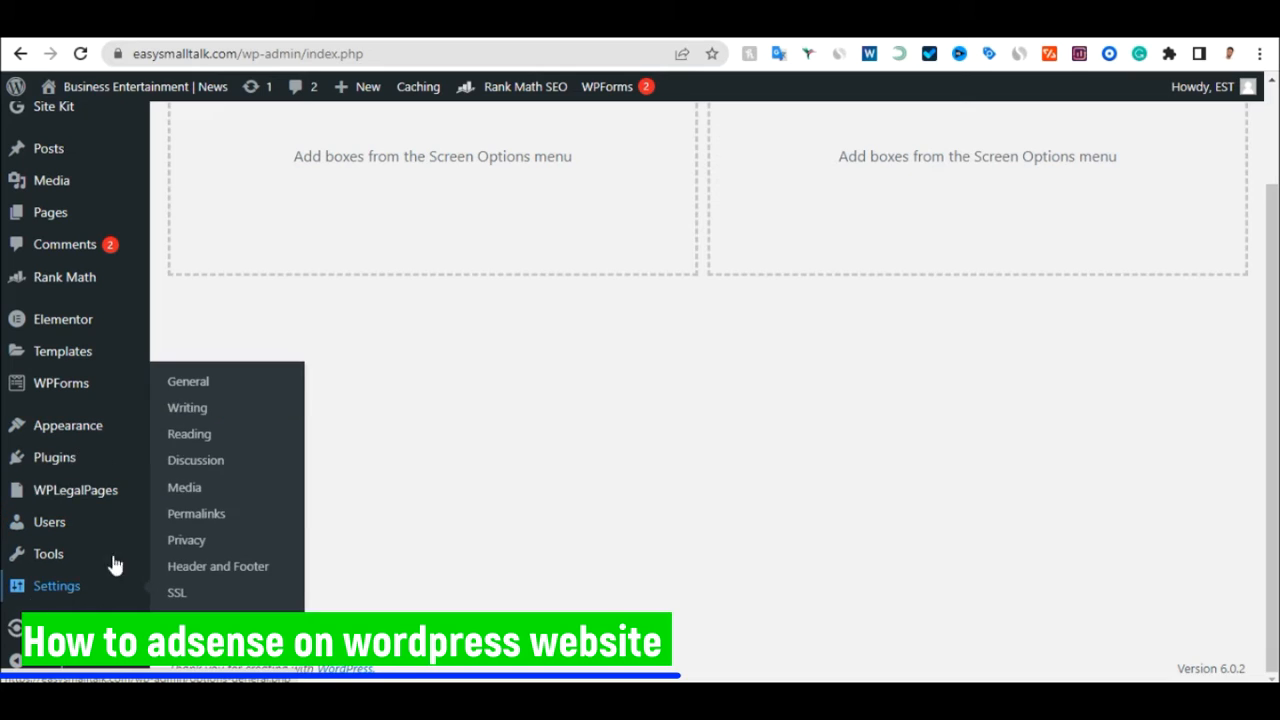
pyautogui.moveTo(57, 443)
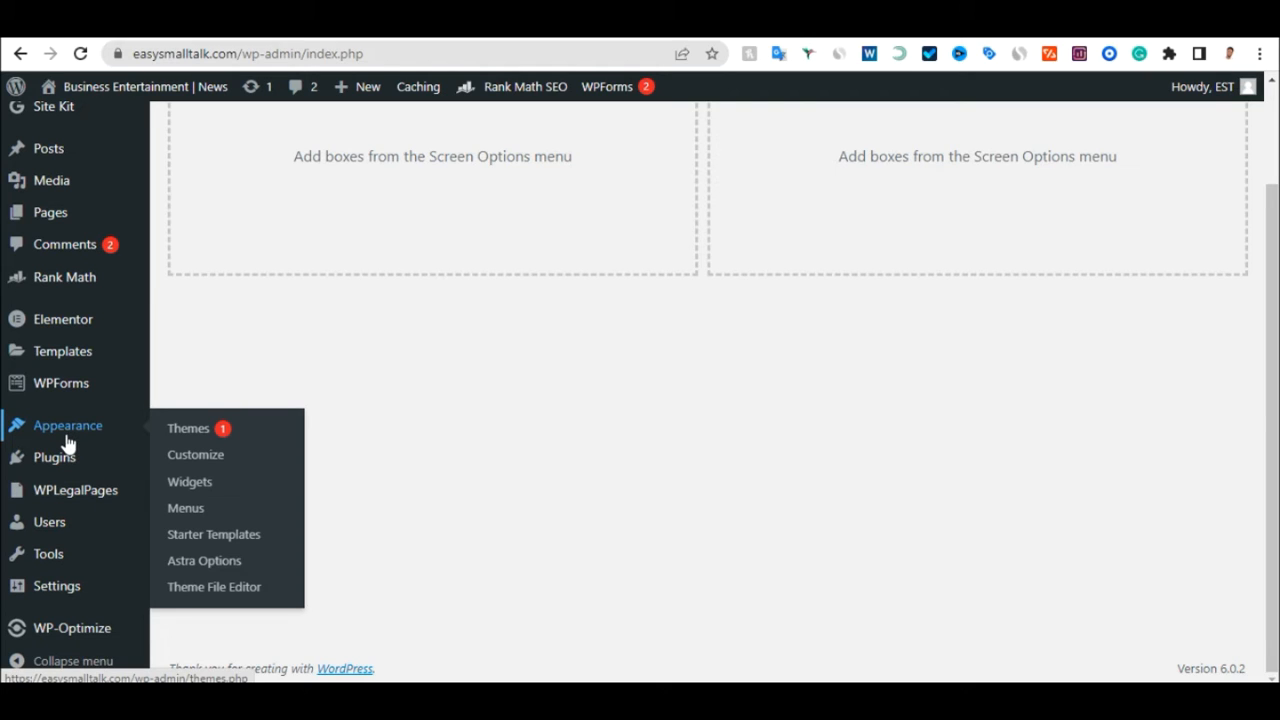
pyautogui.click(232, 597)
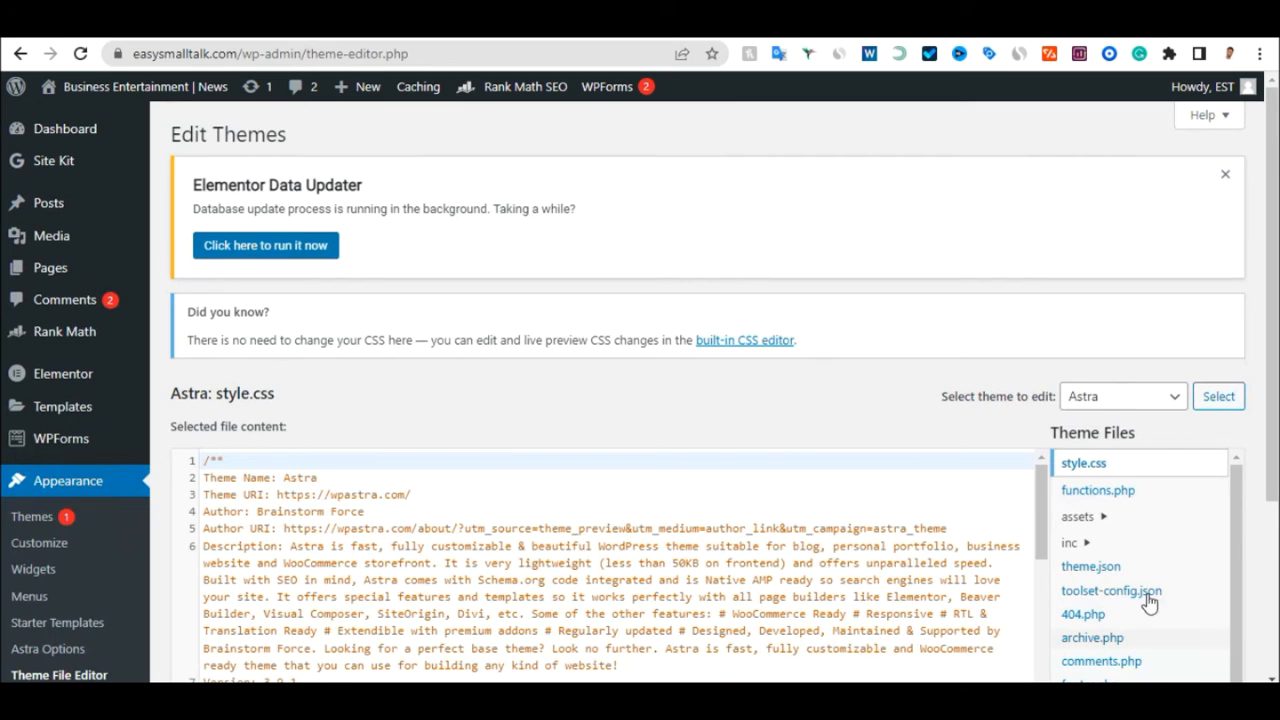
pyautogui.scroll(-3, 1172, 521)
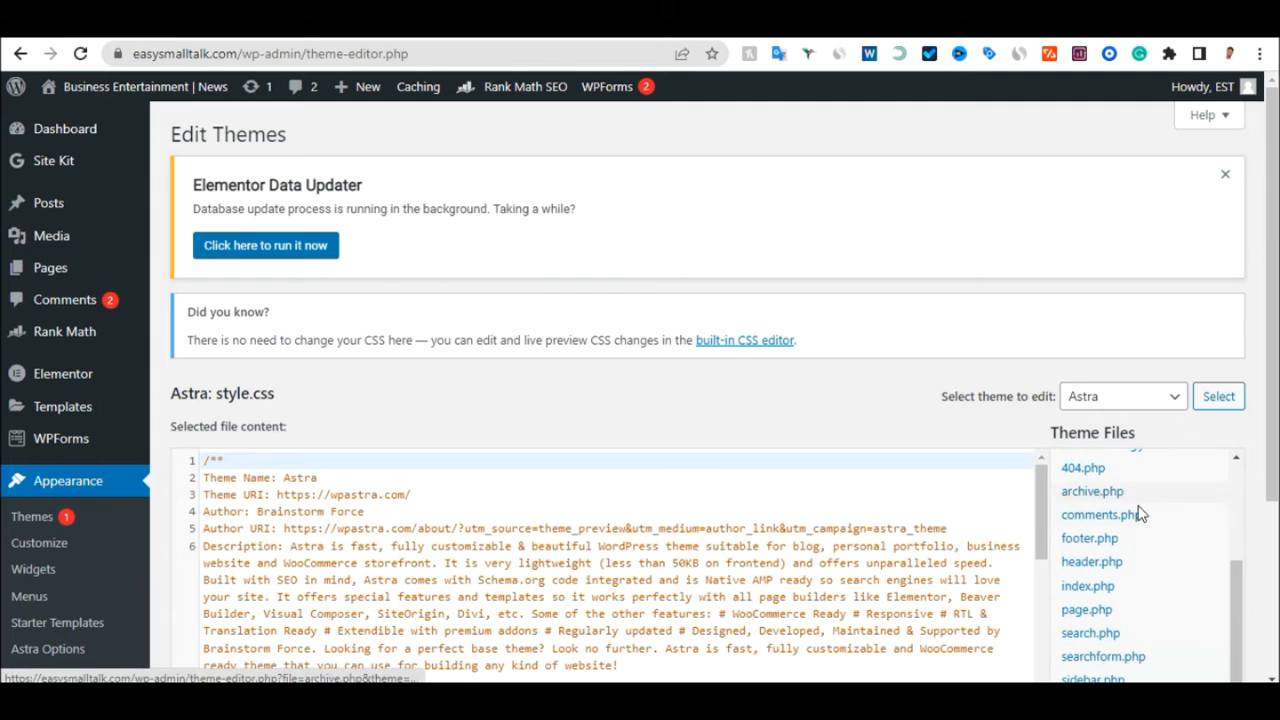
pyautogui.scroll(-1, 1234, 491)
pyautogui.scroll(-1, 1232, 499)
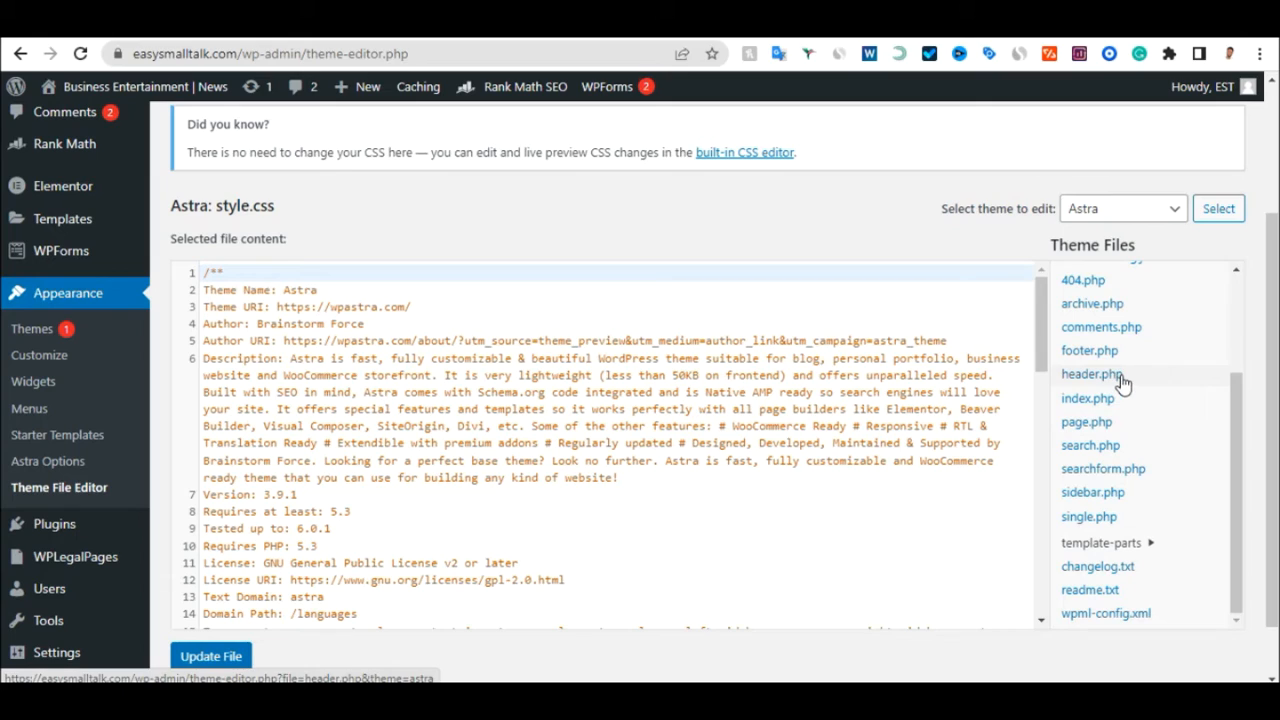
pyautogui.click(970, 235)
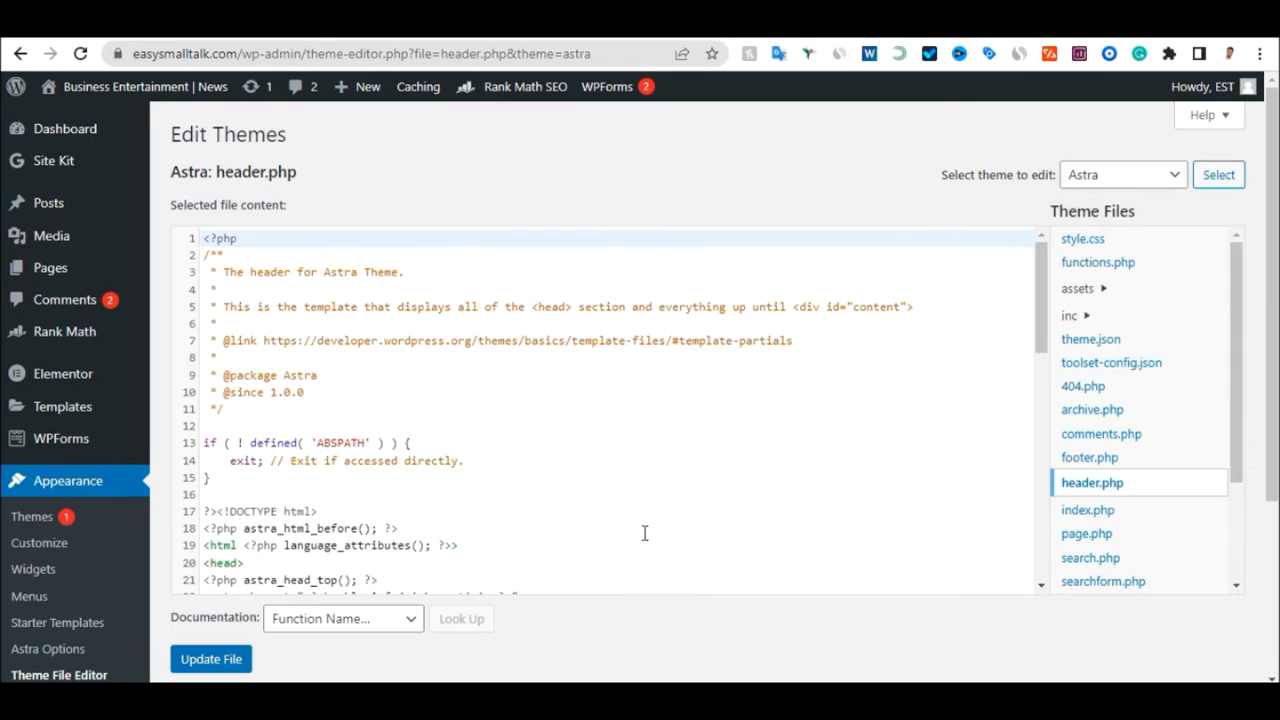
# Locate the opening and closing head tags in the header.php code
pyautogui.scroll(-1, 303, 466)
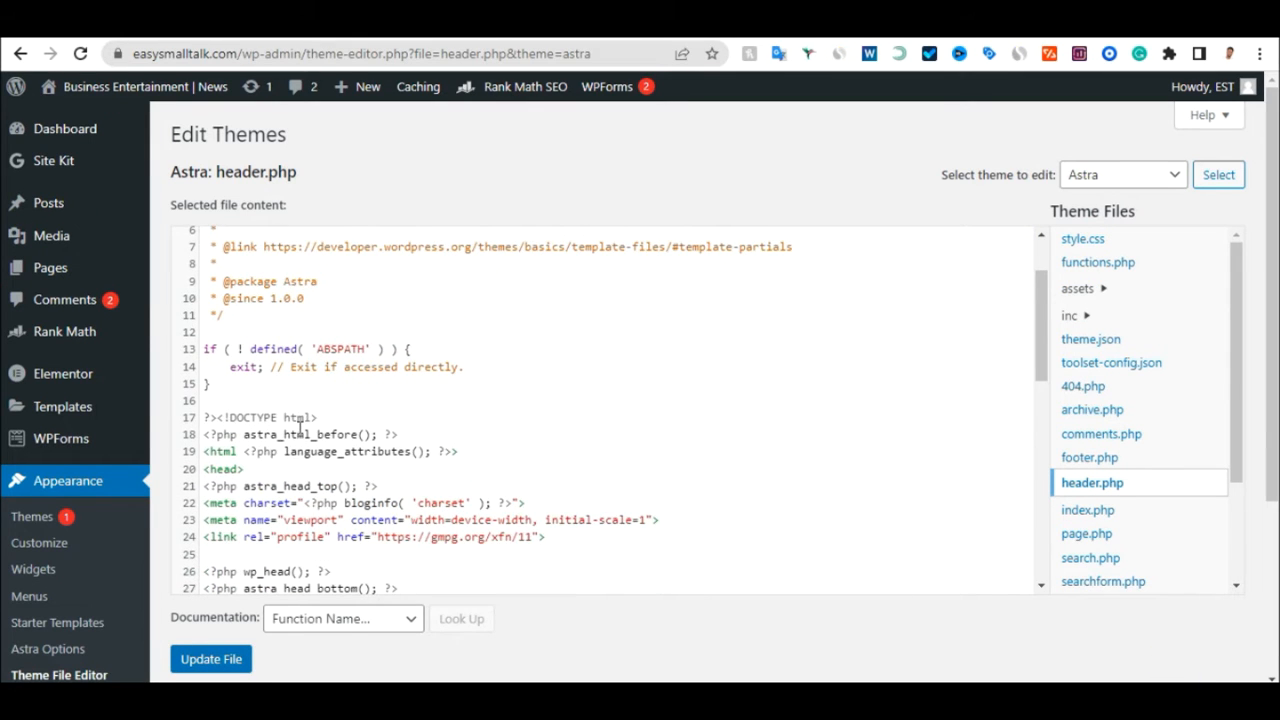
pyautogui.scroll(-2, 300, 428)
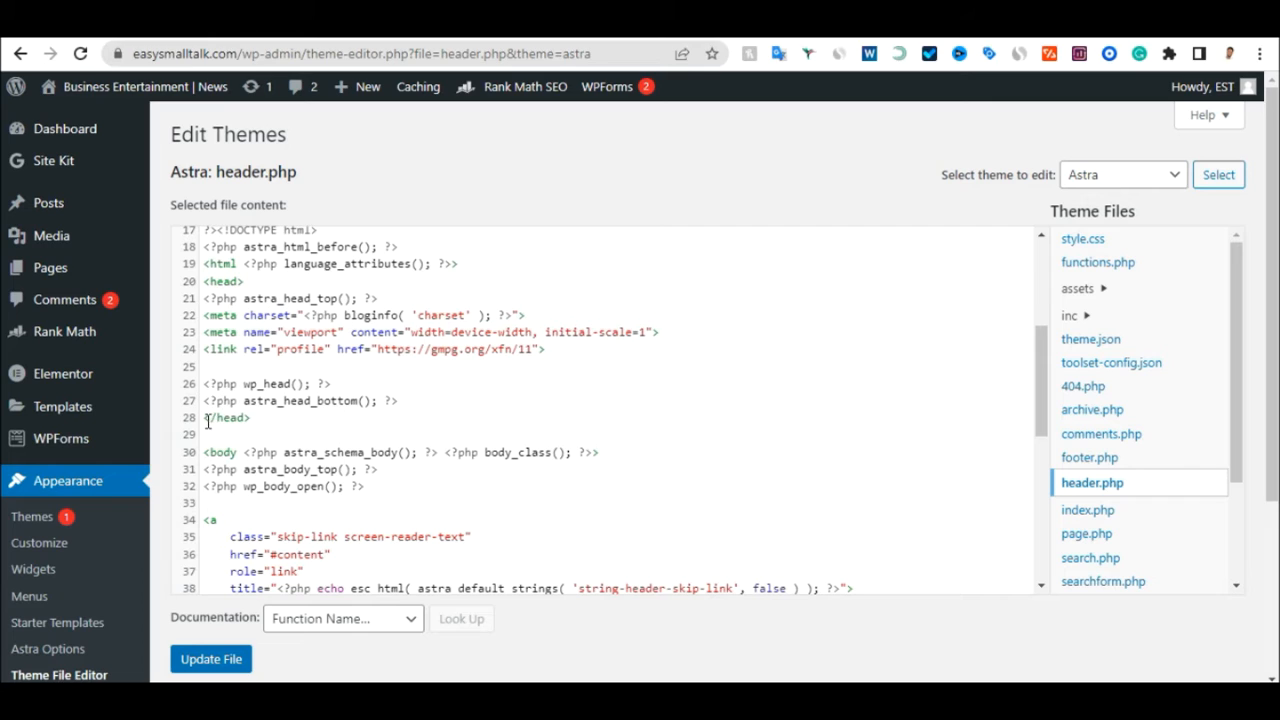
pyautogui.moveTo(205, 418); pyautogui.dragTo(275, 420)
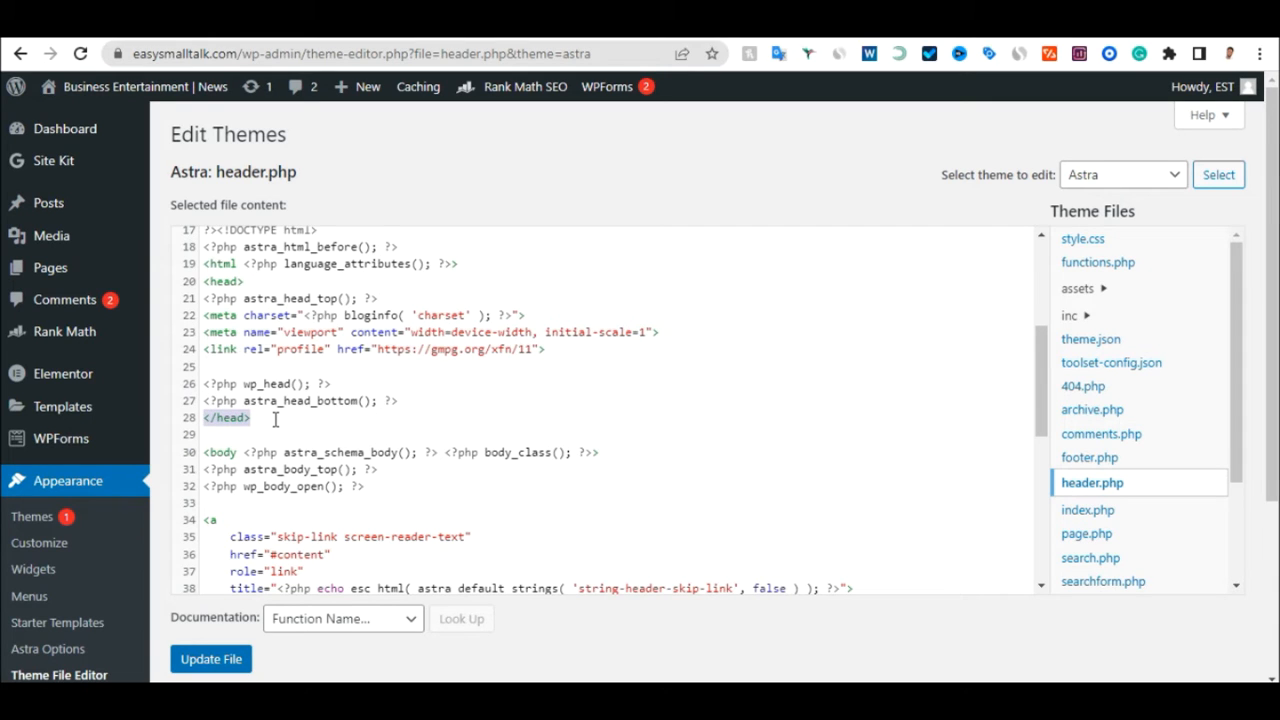
pyautogui.scroll(-1, 245, 465)
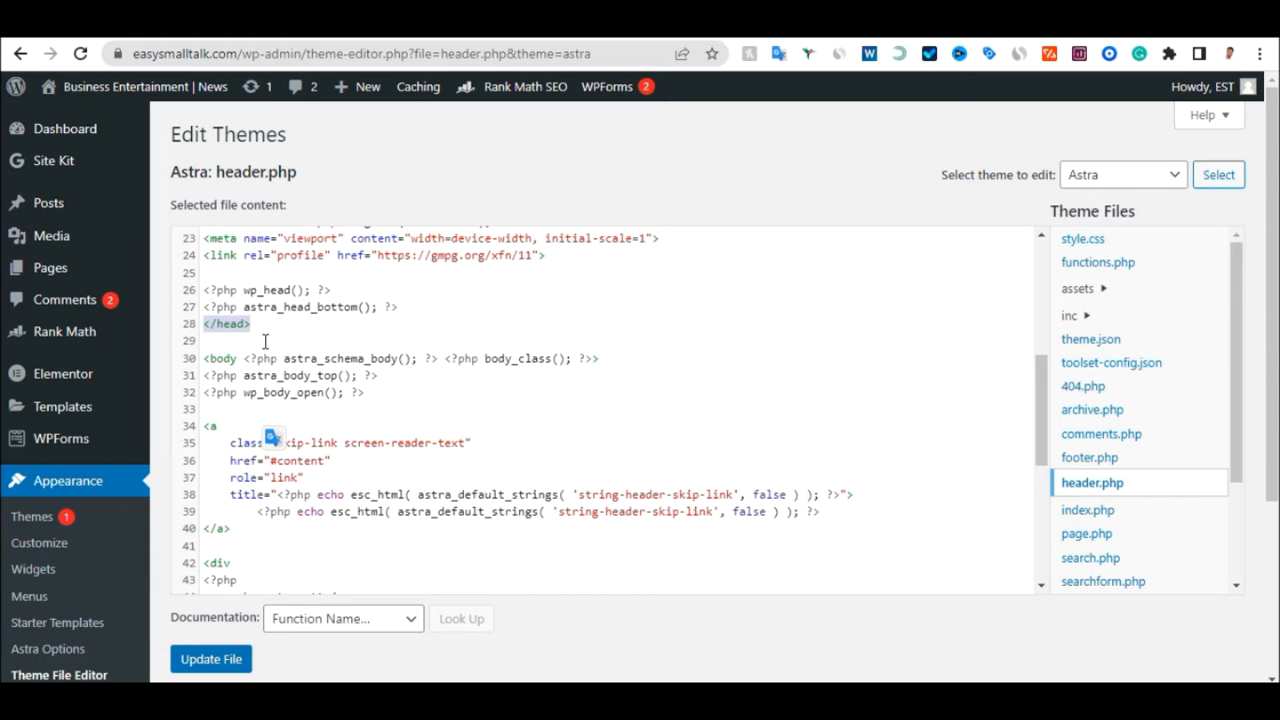
pyautogui.scroll(1, 268, 343)
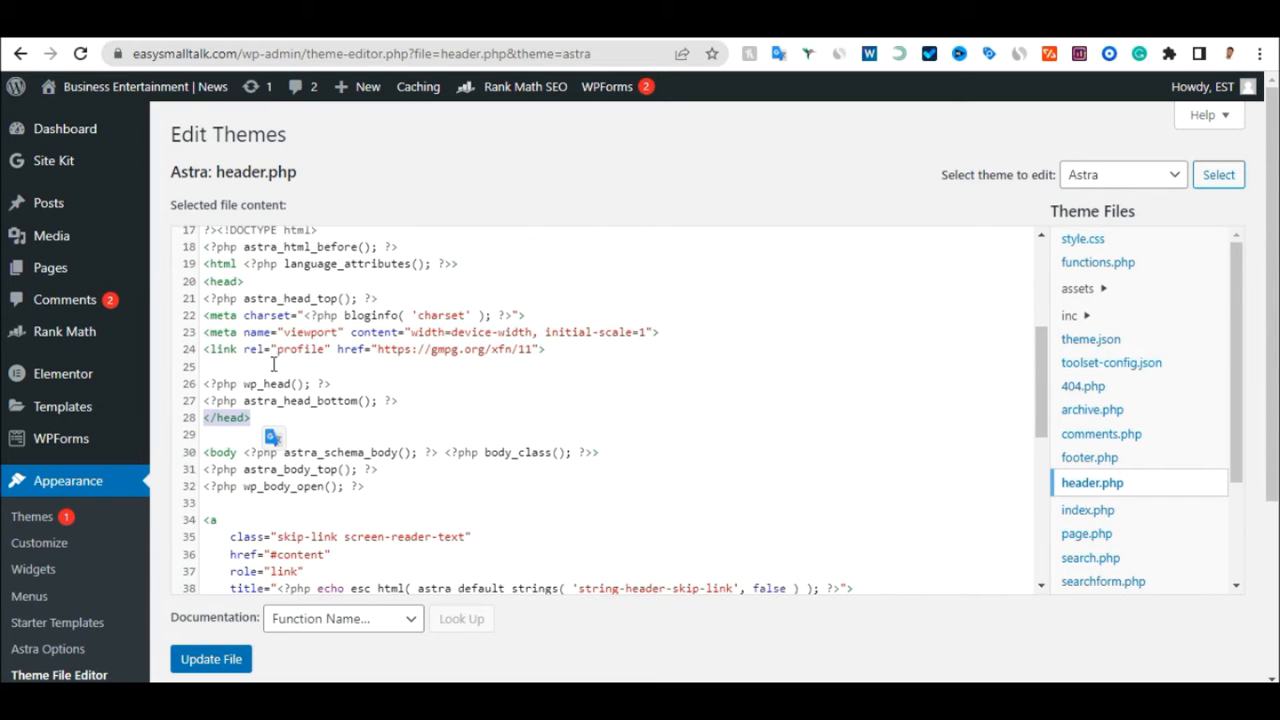
pyautogui.scroll(1, 270, 380)
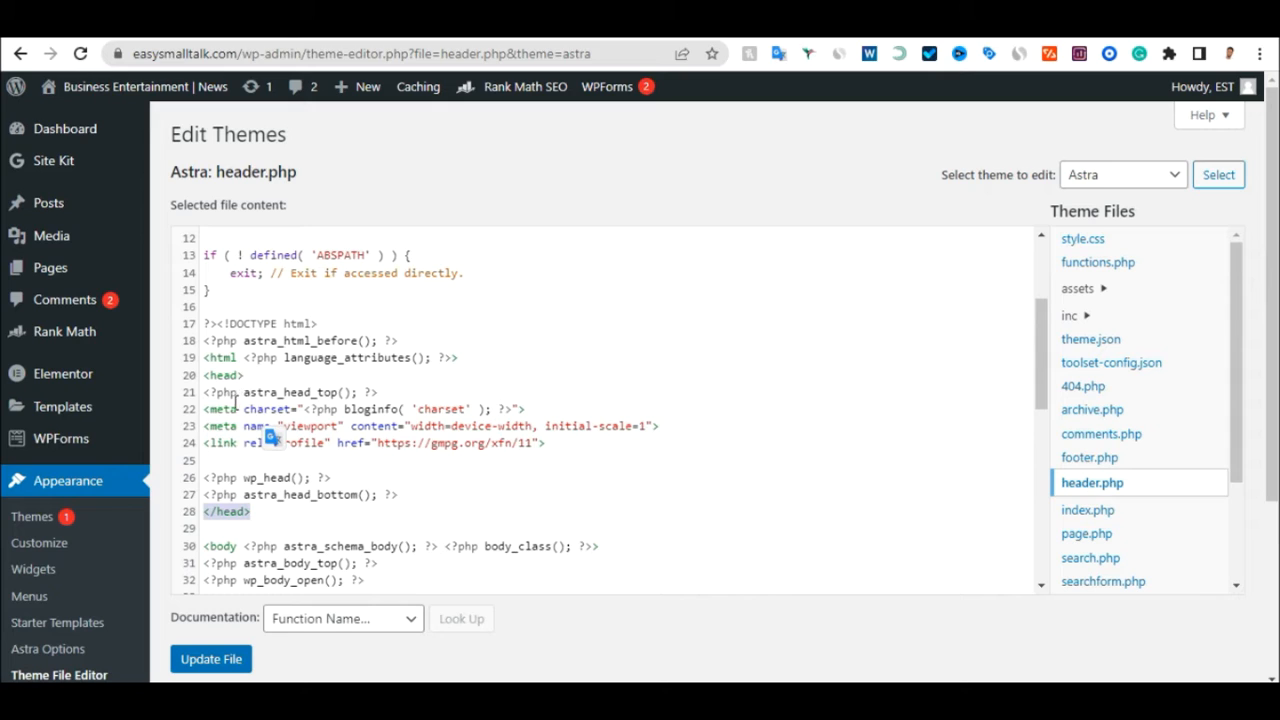
pyautogui.moveTo(244, 376); pyautogui.dragTo(205, 378)
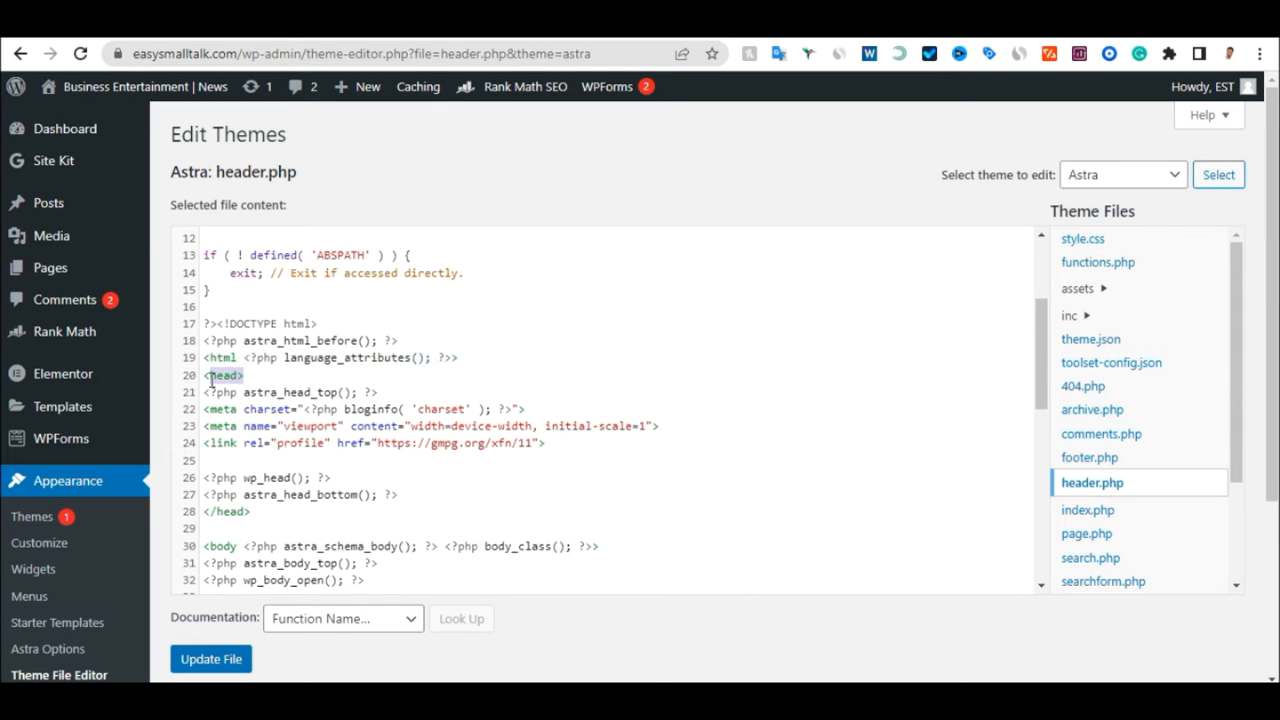
pyautogui.moveTo(208, 514); pyautogui.dragTo(252, 514)
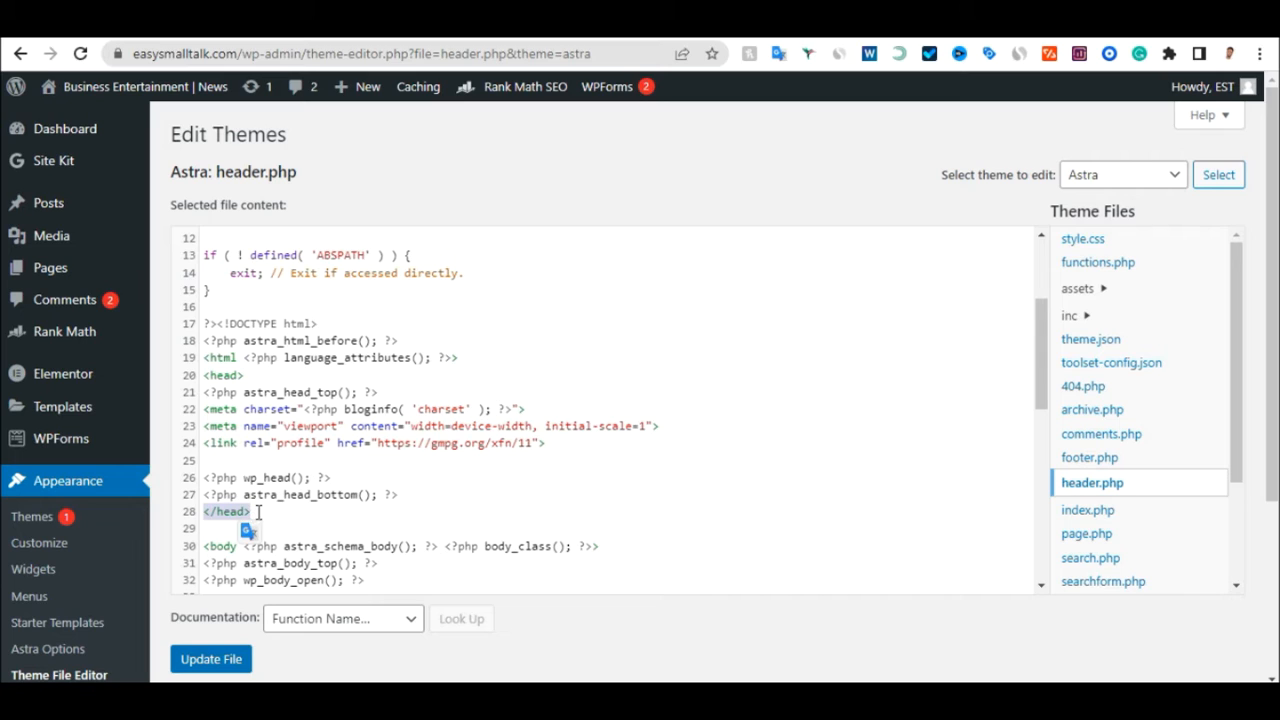
pyautogui.click(207, 376)
pyautogui.moveTo(205, 376); pyautogui.dragTo(242, 375)
pyautogui.moveTo(207, 512); pyautogui.dragTo(250, 513)
# Paste the copied AdSense script on a new line below the opening head tag in header.php
pyautogui.click(247, 376)
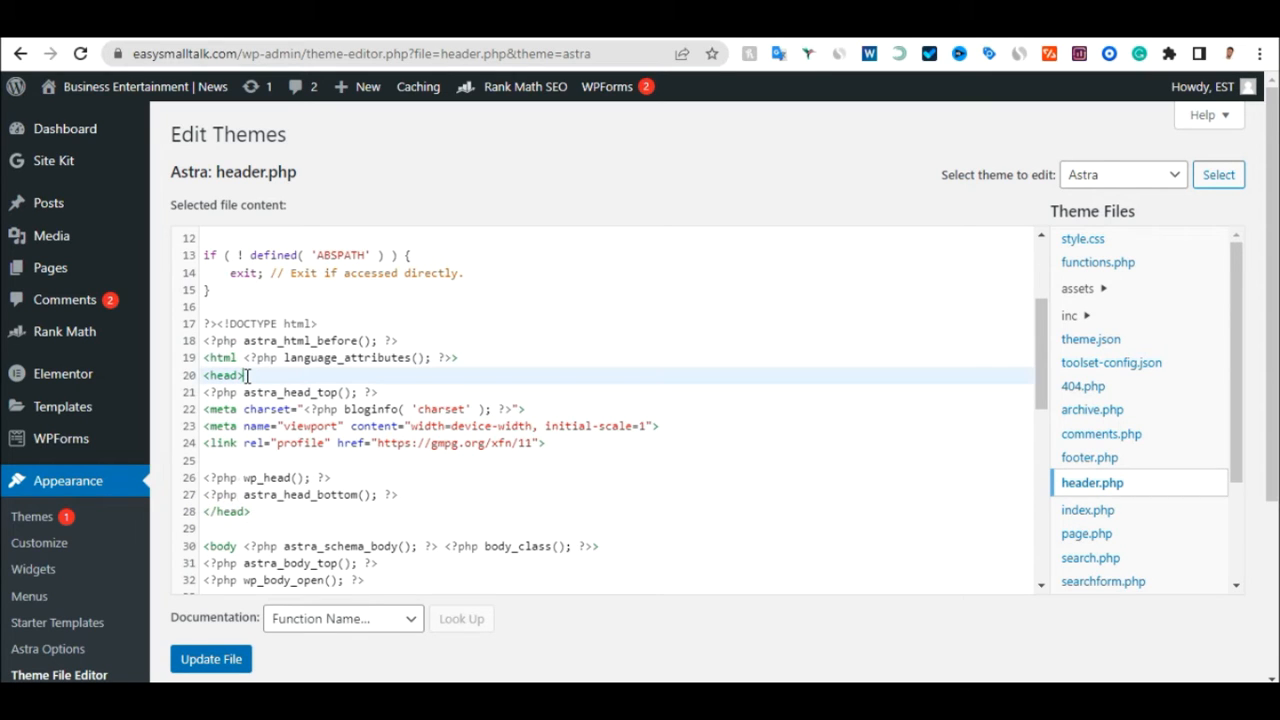
pyautogui.press('Return')
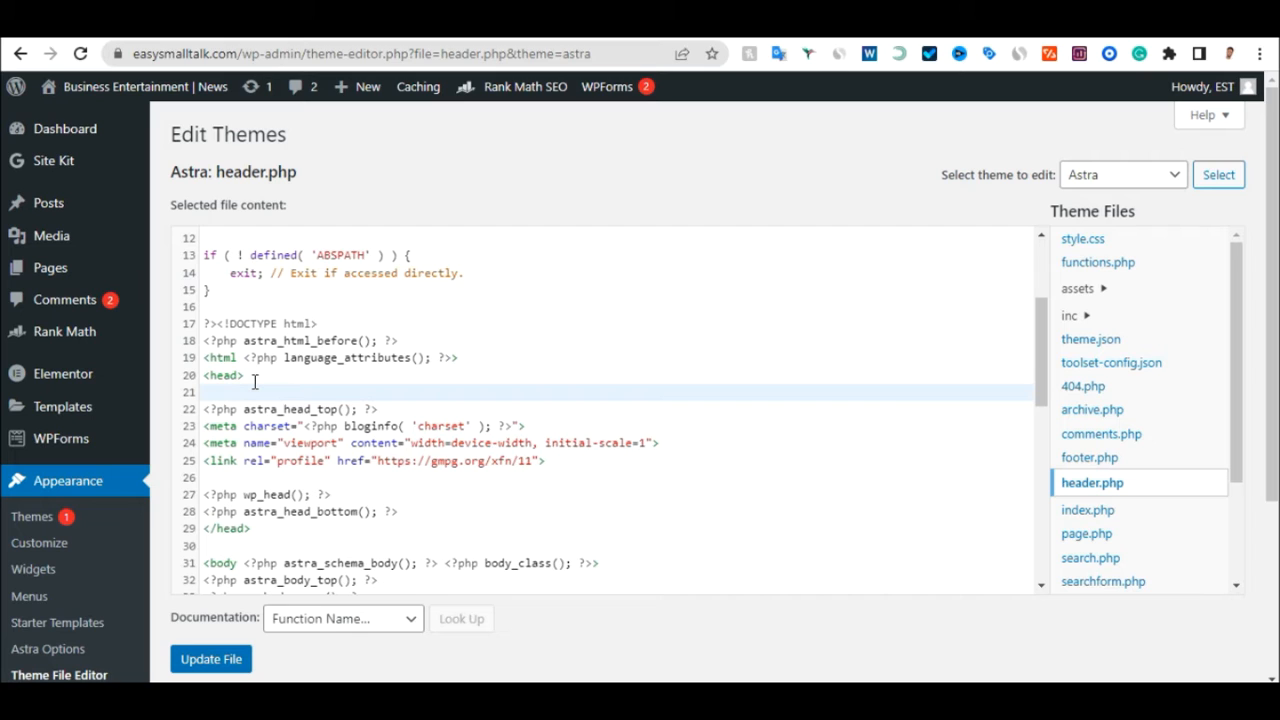
pyautogui.press('Return')
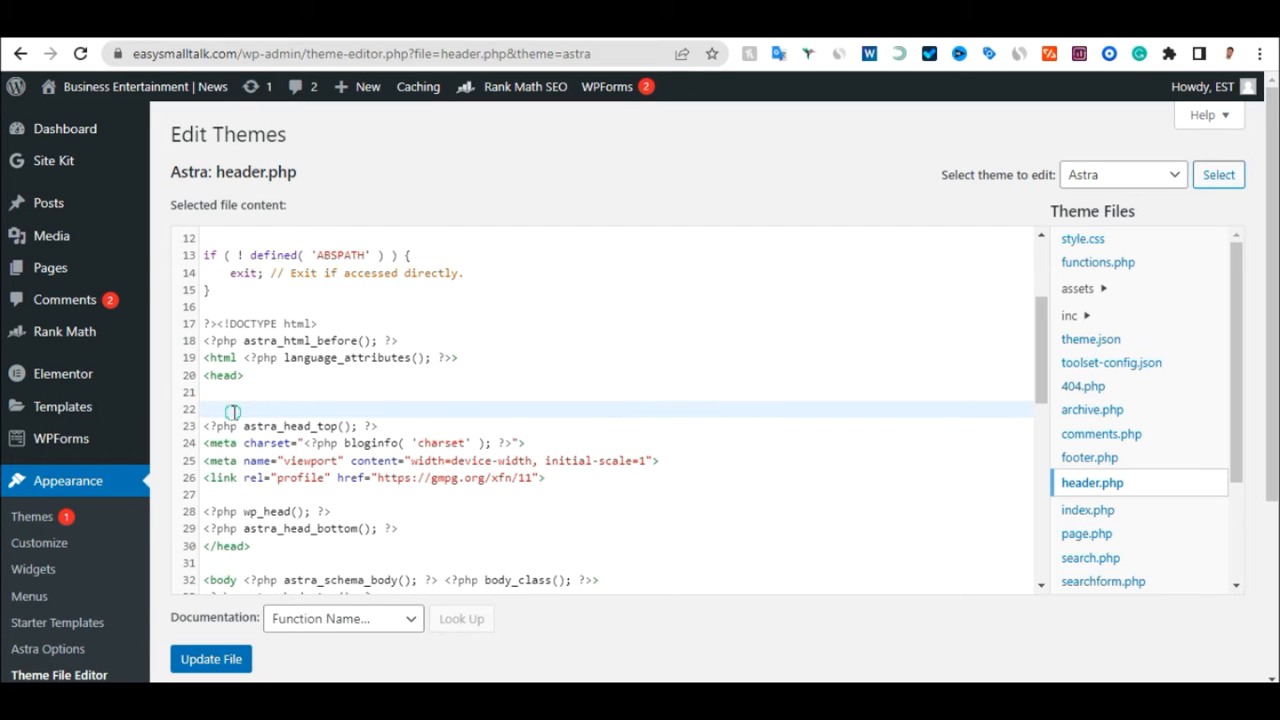
pyautogui.rightClick(234, 412)
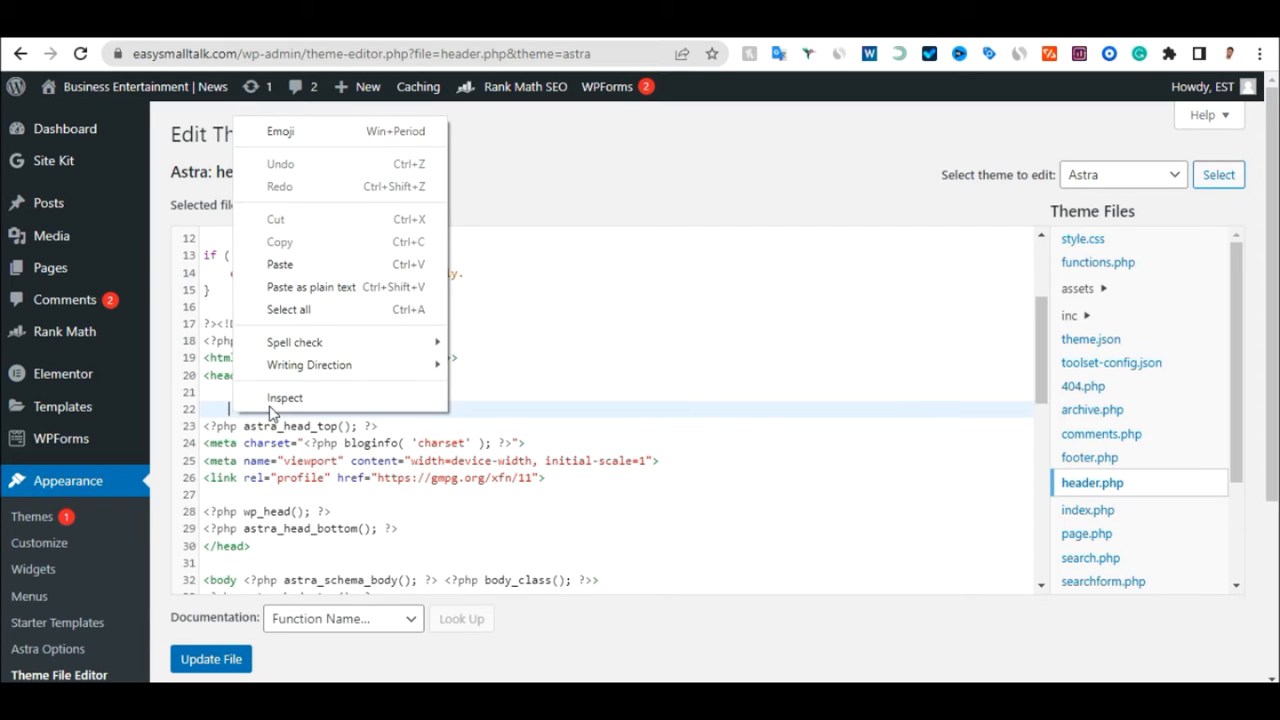
pyautogui.click(281, 264)
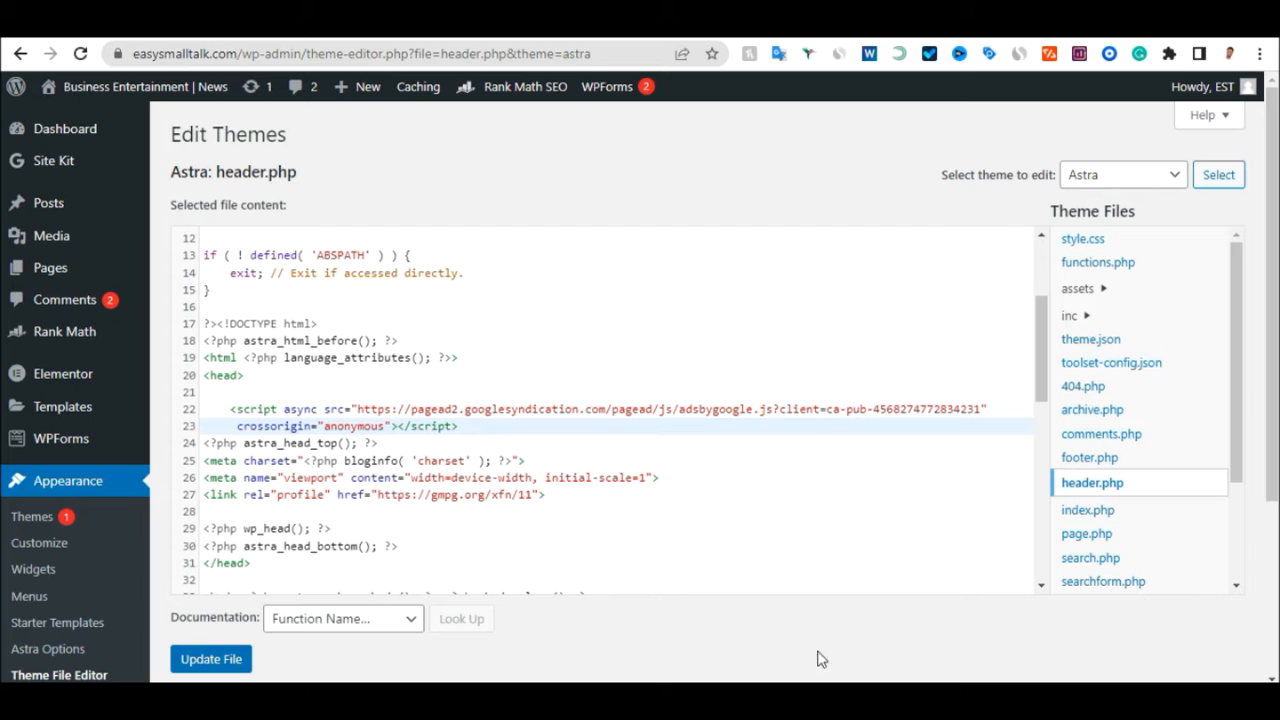
# Switch back to AdSense, request a review of usaveseotools.com and look over the site's status page
pyautogui.hotkey('ctrl', 'Tab')
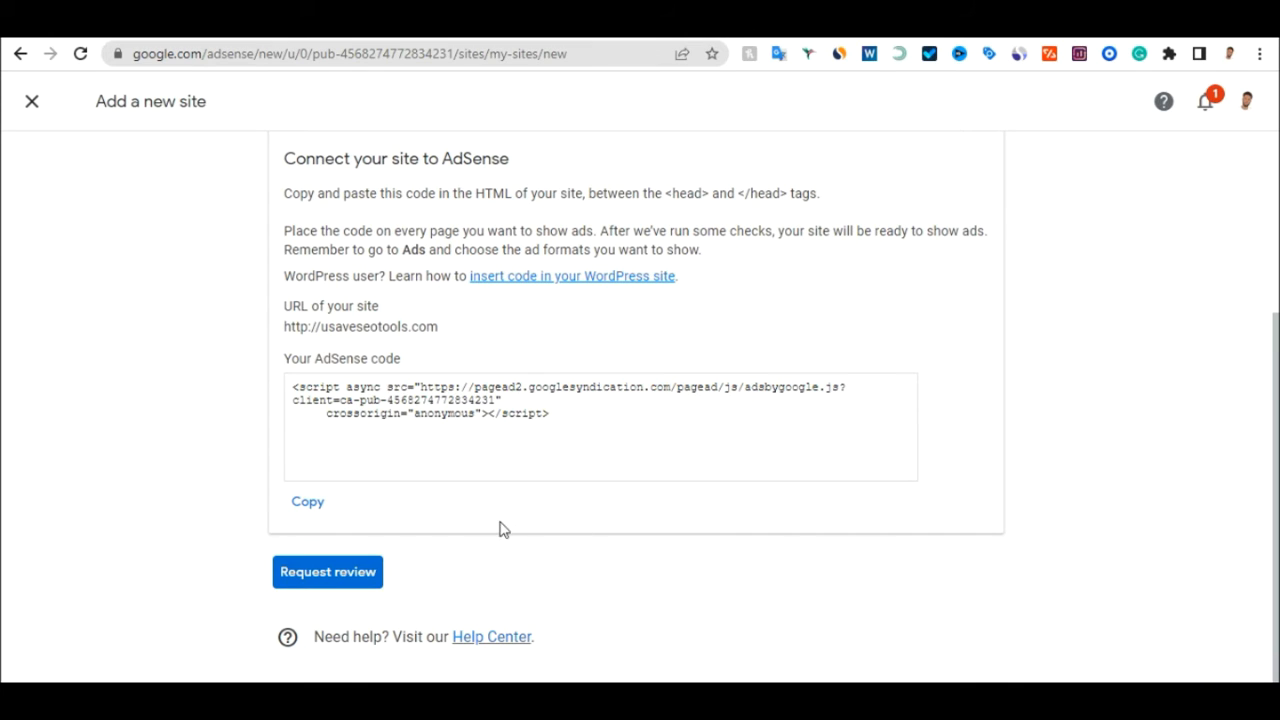
pyautogui.click(325, 575)
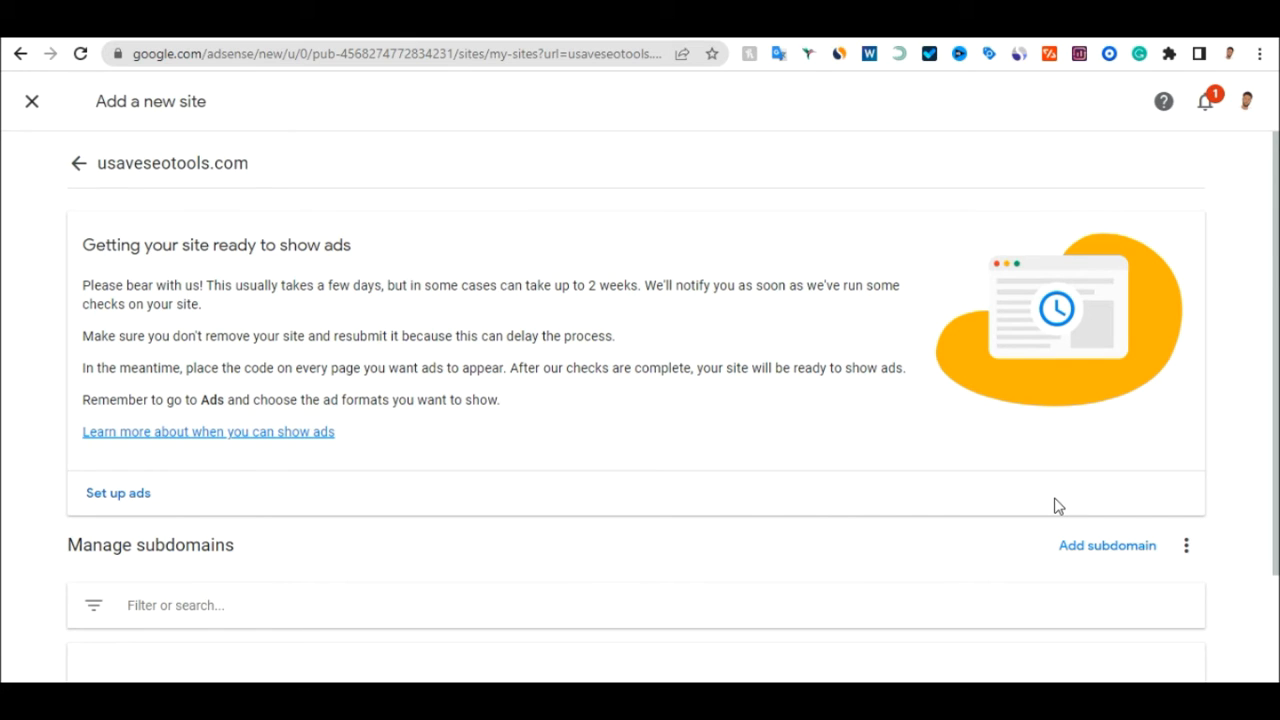
pyautogui.scroll(-2, 1054, 506)
pyautogui.scroll(1, 1054, 508)
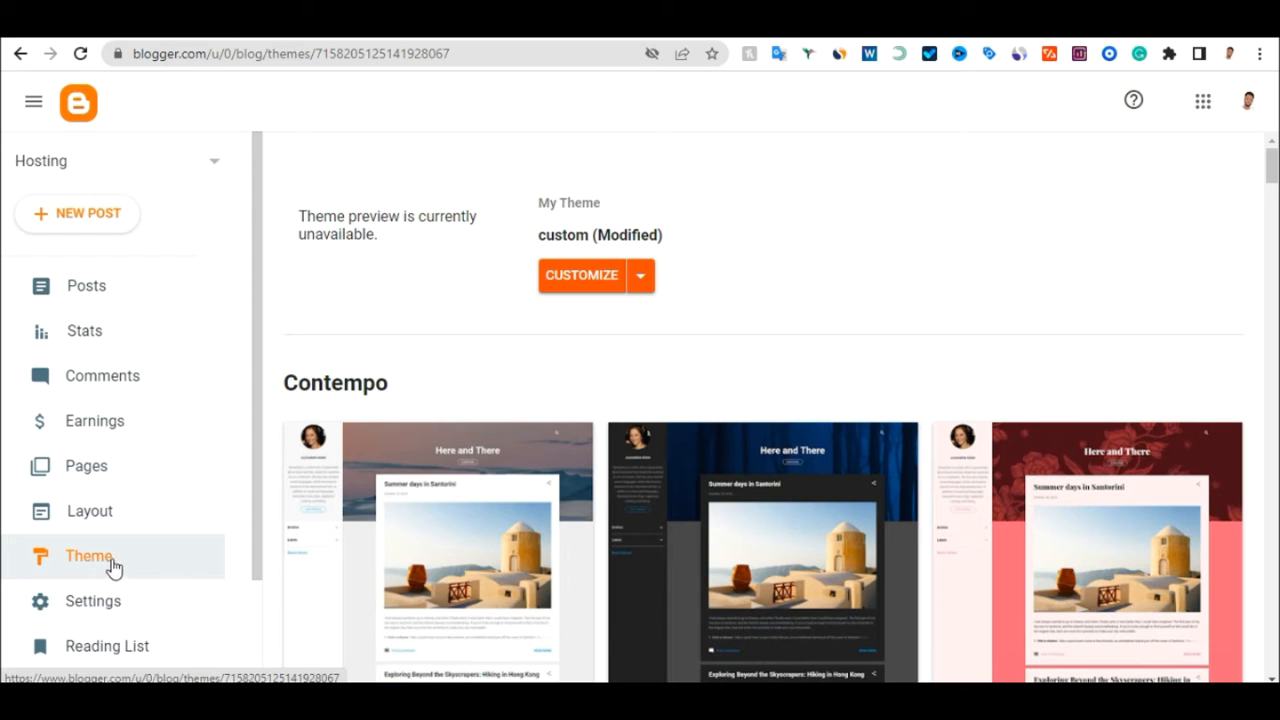
# Open the HTML code of the blog's custom theme for editing in Blogger
pyautogui.click(642, 276)
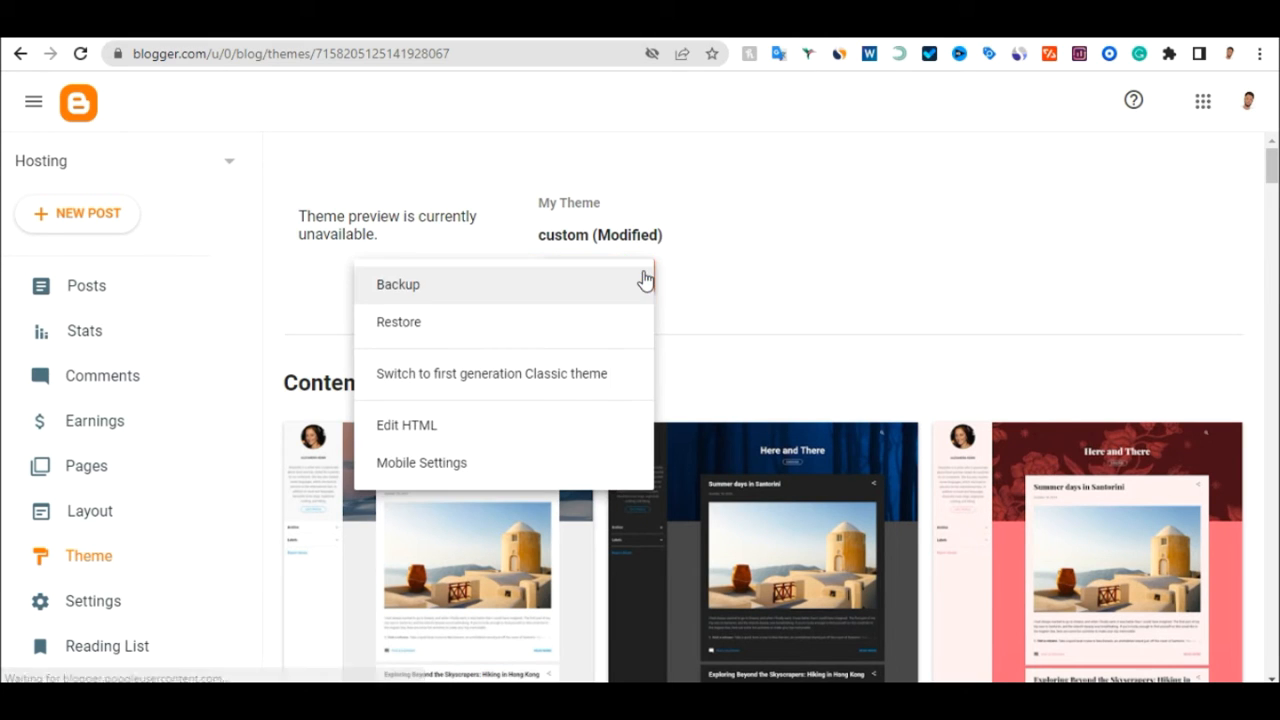
pyautogui.click(417, 426)
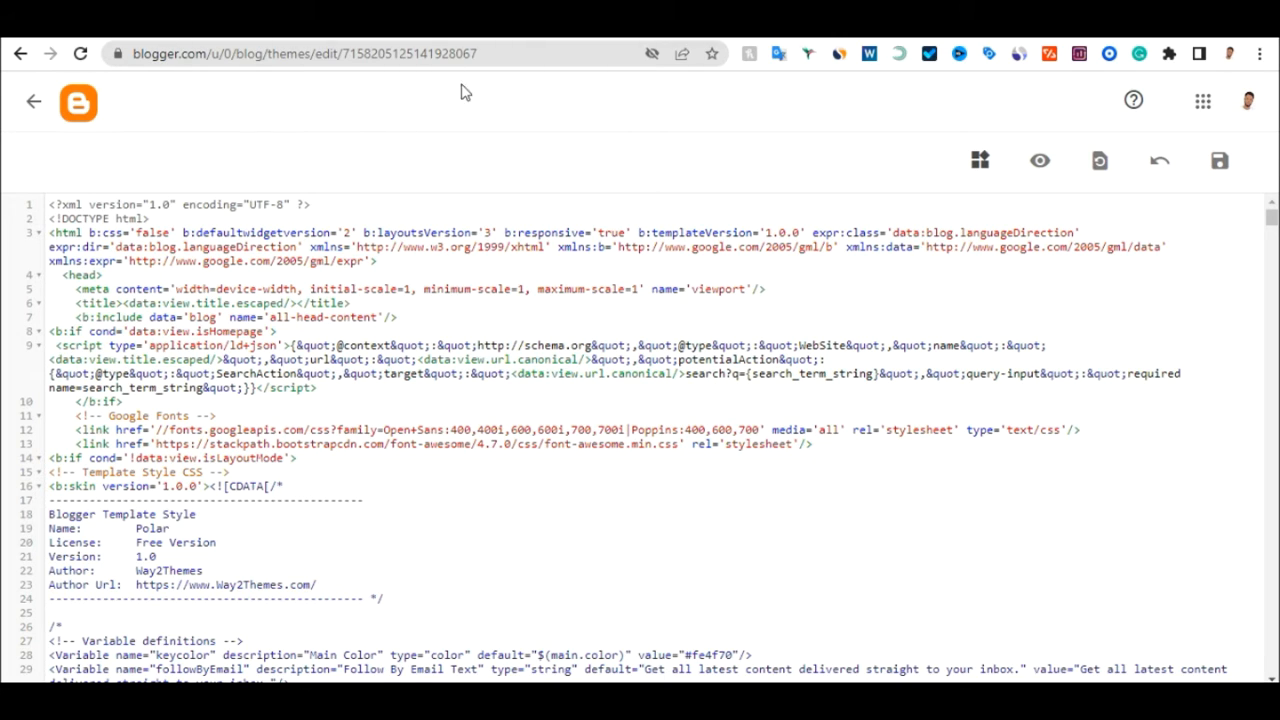
# Switch to AdSense, add usaveseotools.com as a new site and copy its AdSense code
pyautogui.click(390, 36)
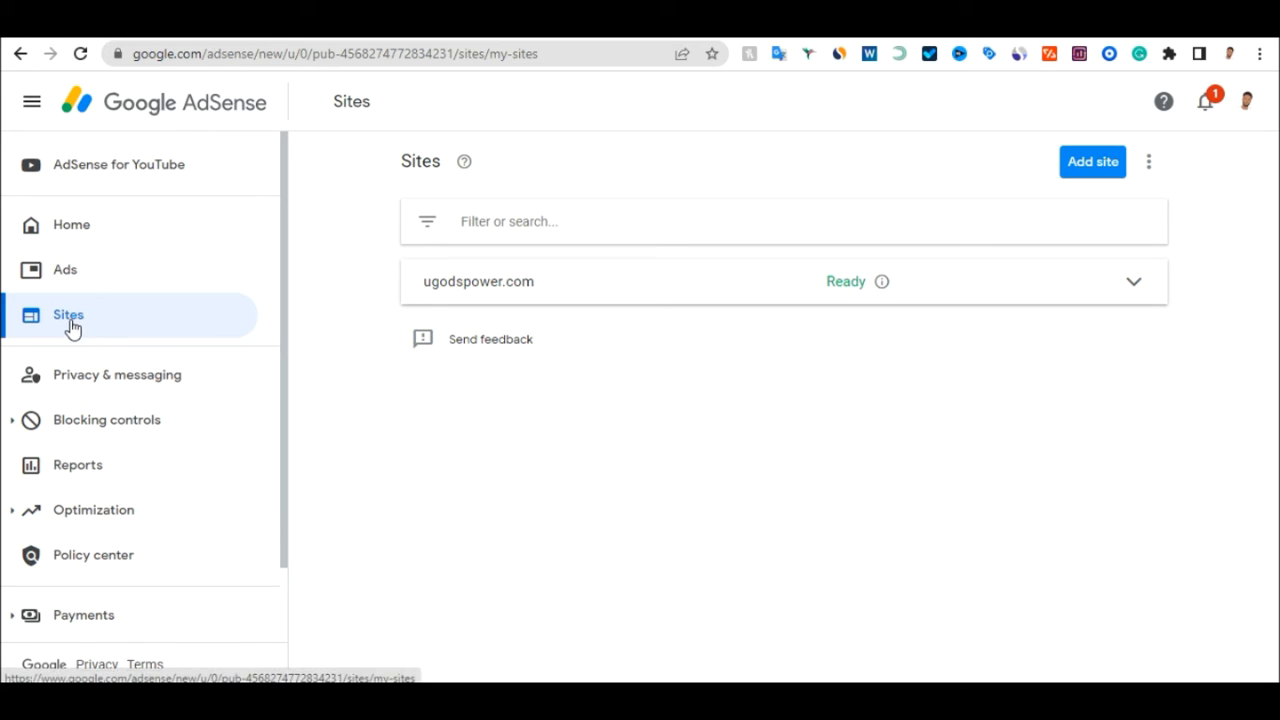
pyautogui.click(1085, 172)
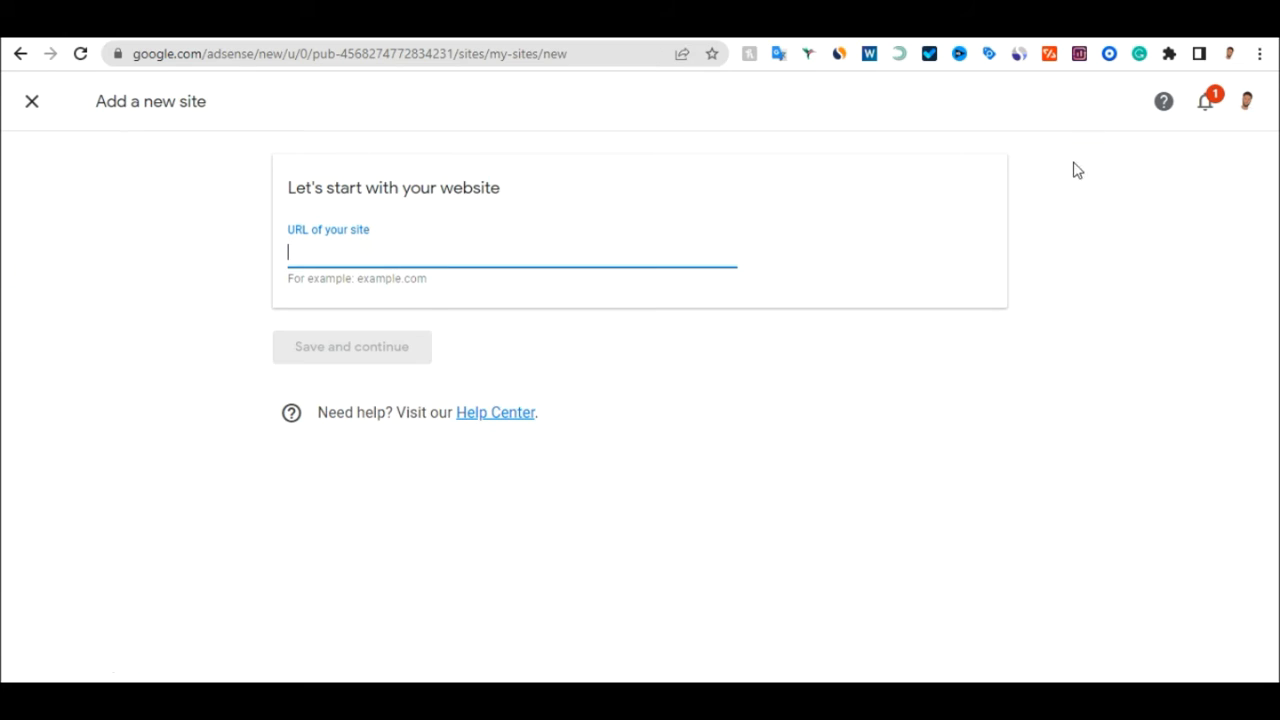
pyautogui.click(304, 250)
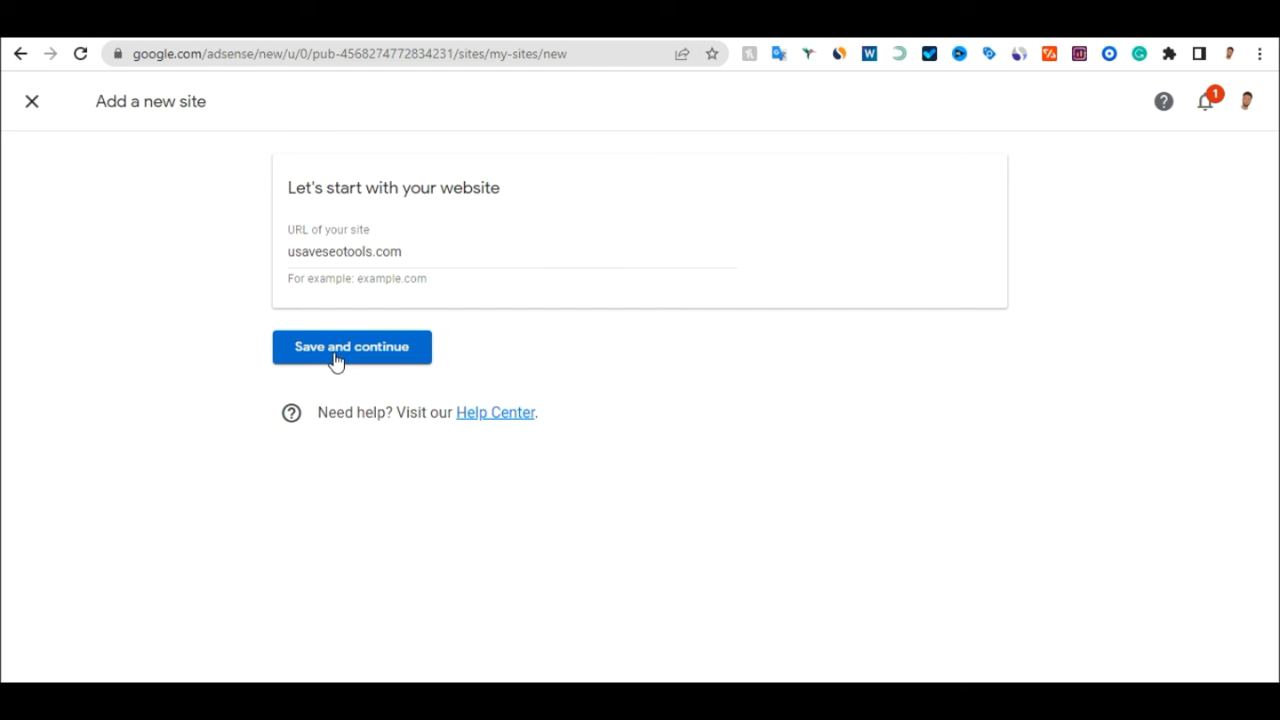
pyautogui.click(335, 358)
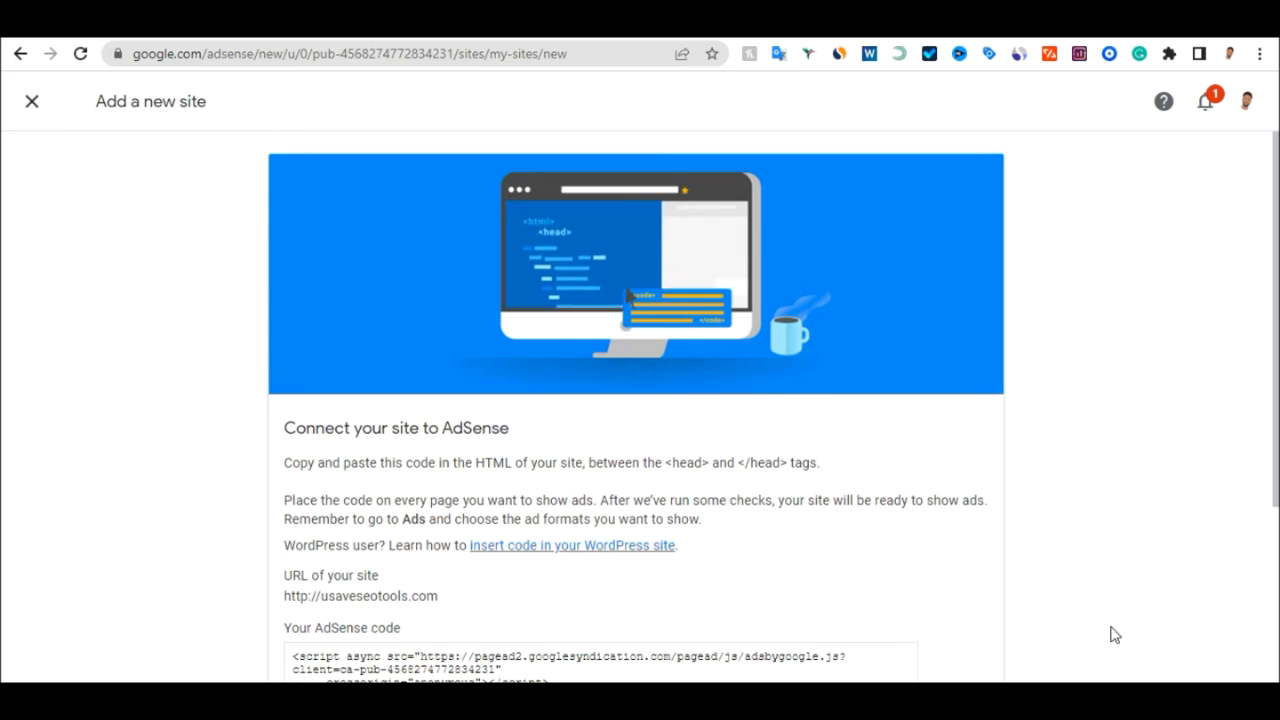
pyautogui.scroll(-3, 892, 450)
pyautogui.click(308, 505)
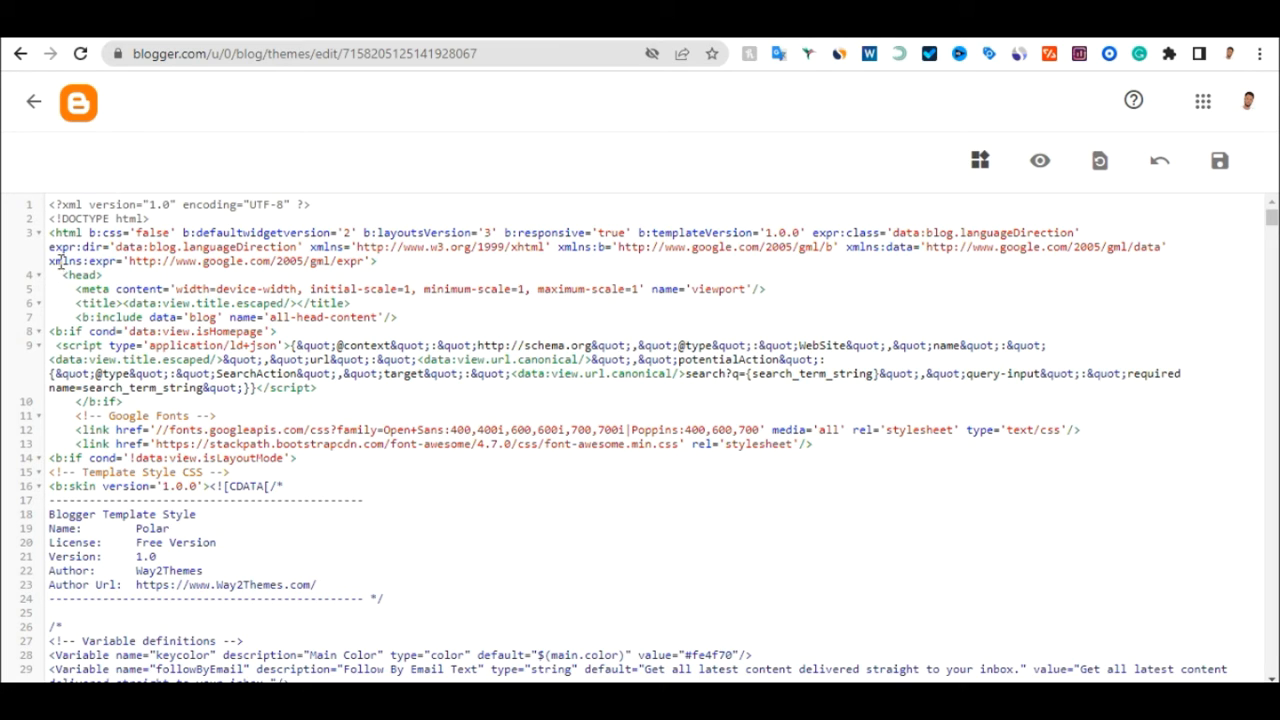
# Return to the Blogger theme's HTML and search the code for "head"
pyautogui.click(47, 204)
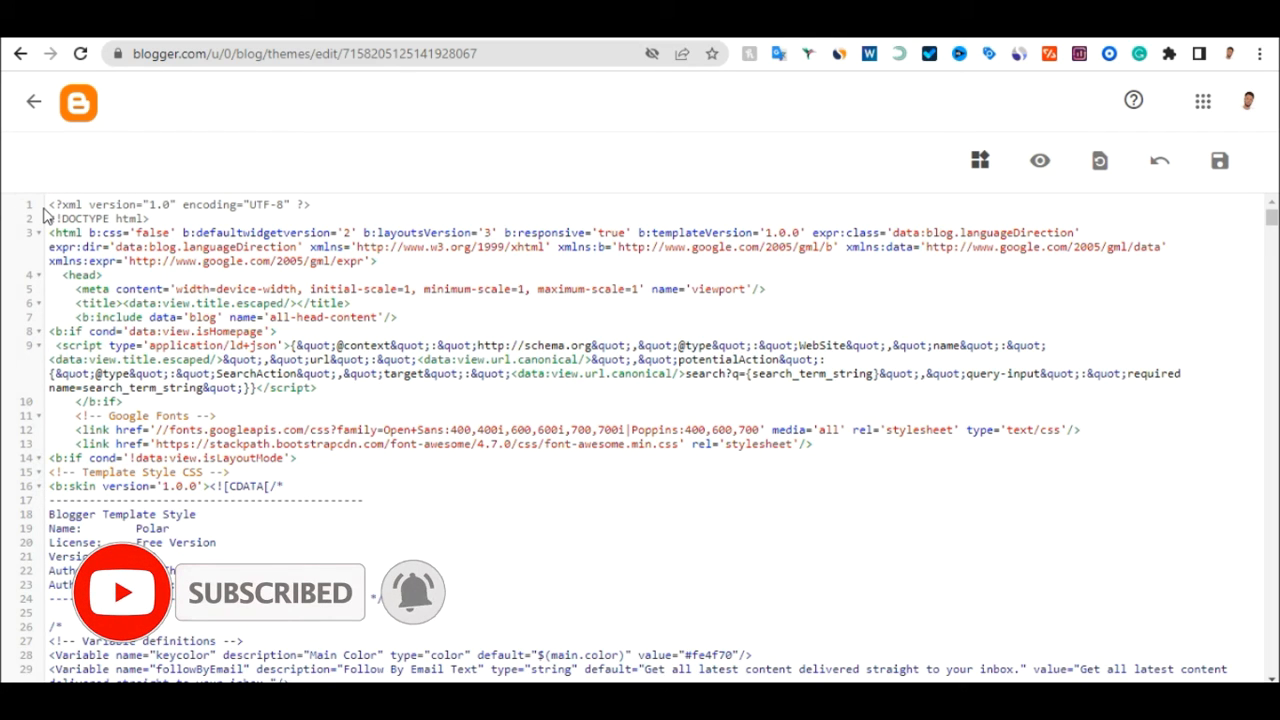
pyautogui.hotkey('ctrl', 'f')
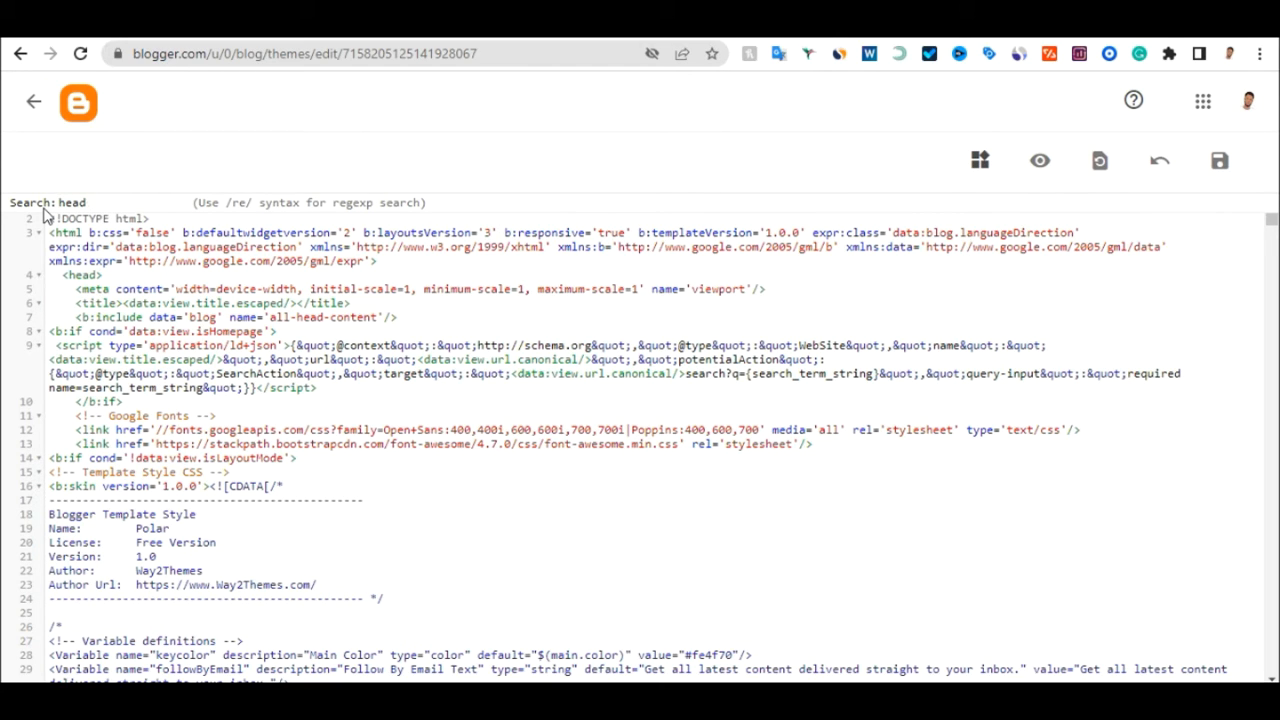
pyautogui.press('Return')
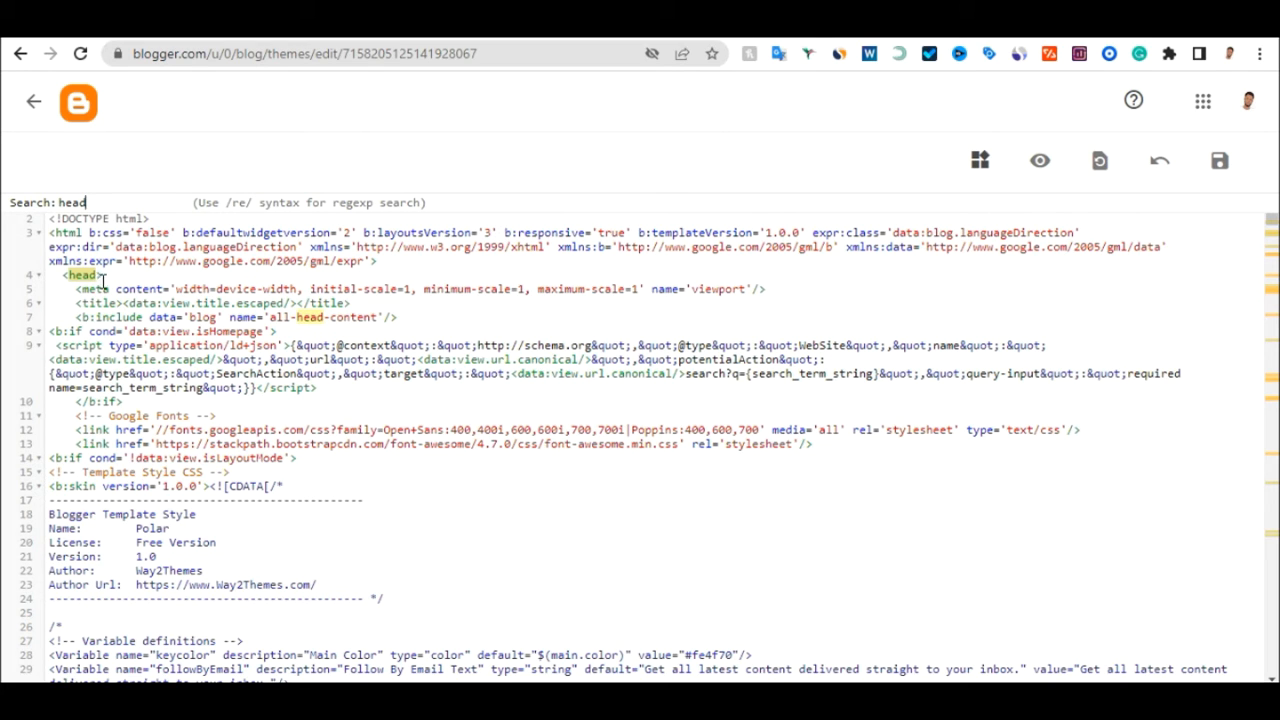
pyautogui.scroll(-2, 362, 465)
pyautogui.scroll(2, 355, 472)
# Paste the AdSense script on a new line below the opening head tag and save the Blogger theme
pyautogui.click(111, 274)
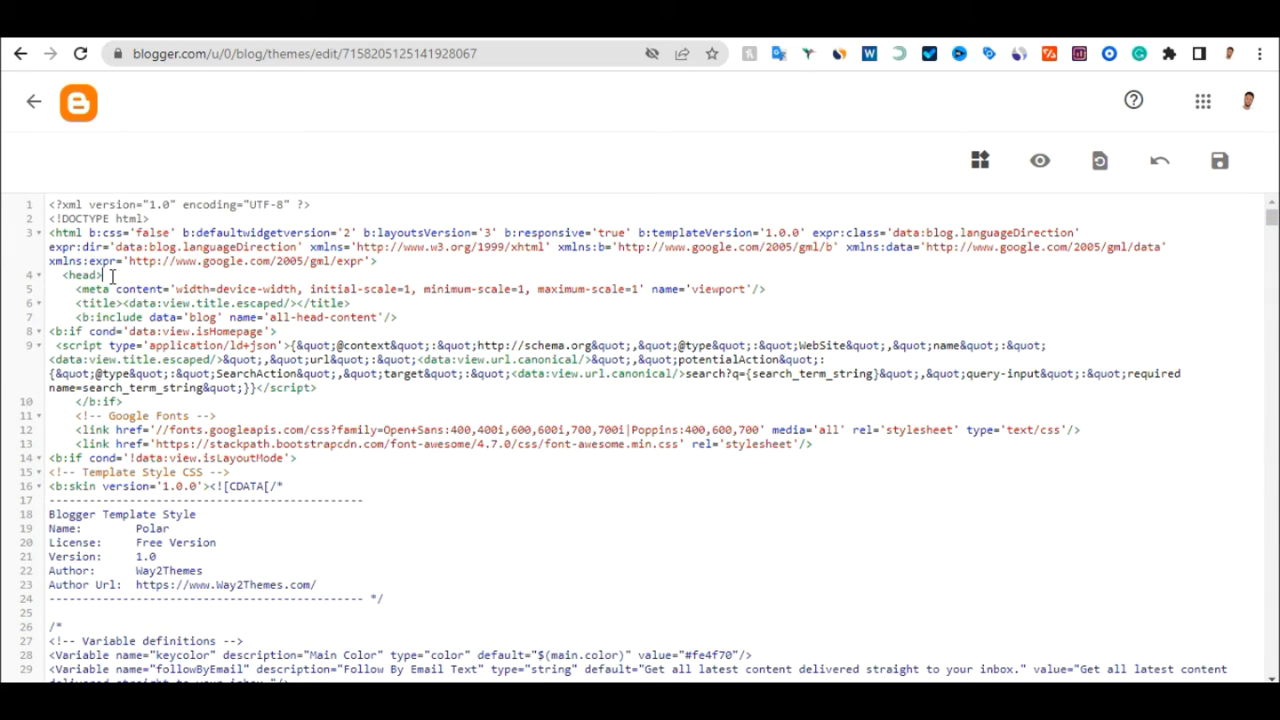
pyautogui.press('Return')
pyautogui.press('Return')
pyautogui.click(88, 295)
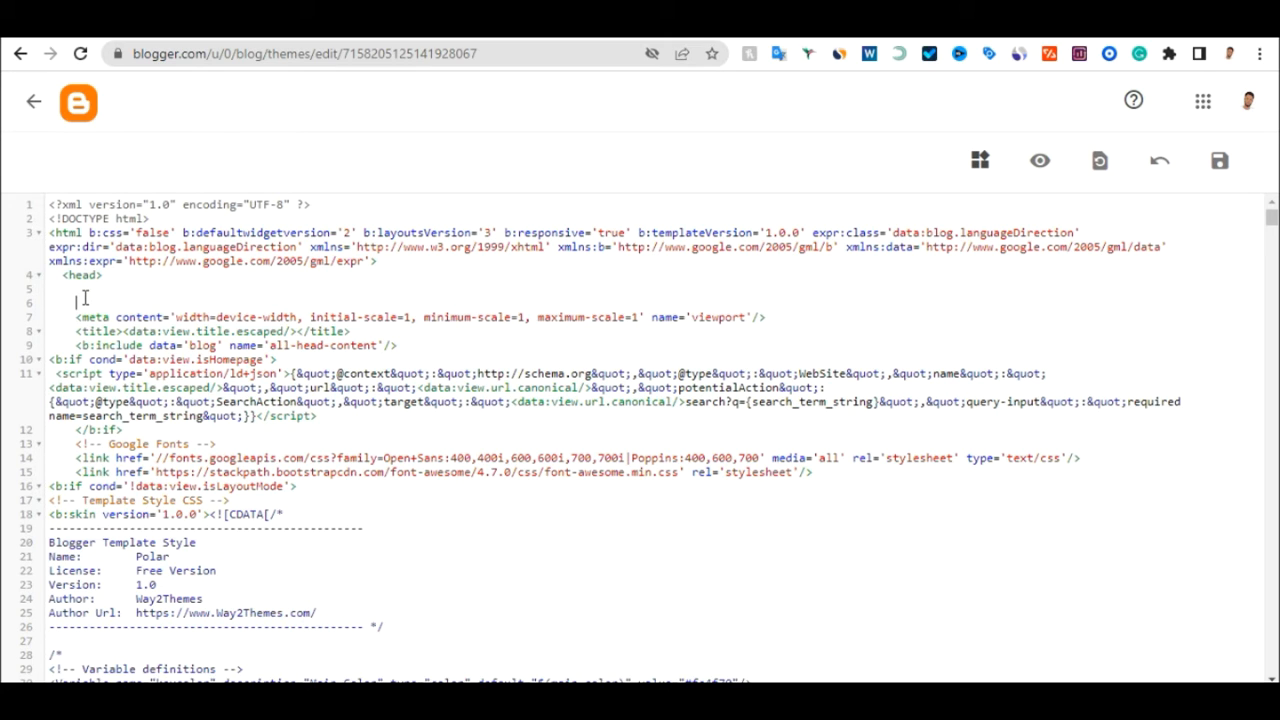
pyautogui.rightClick(84, 299)
pyautogui.click(131, 446)
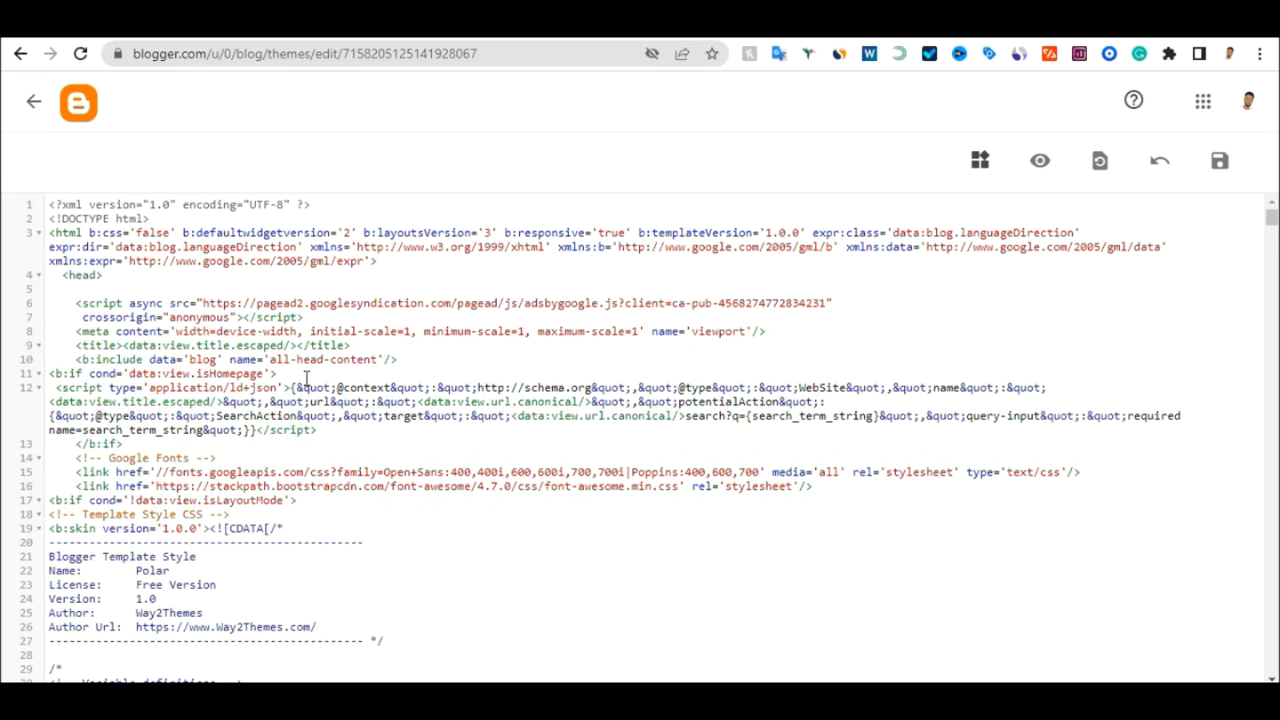
pyautogui.moveTo(303, 318); pyautogui.dragTo(78, 302)
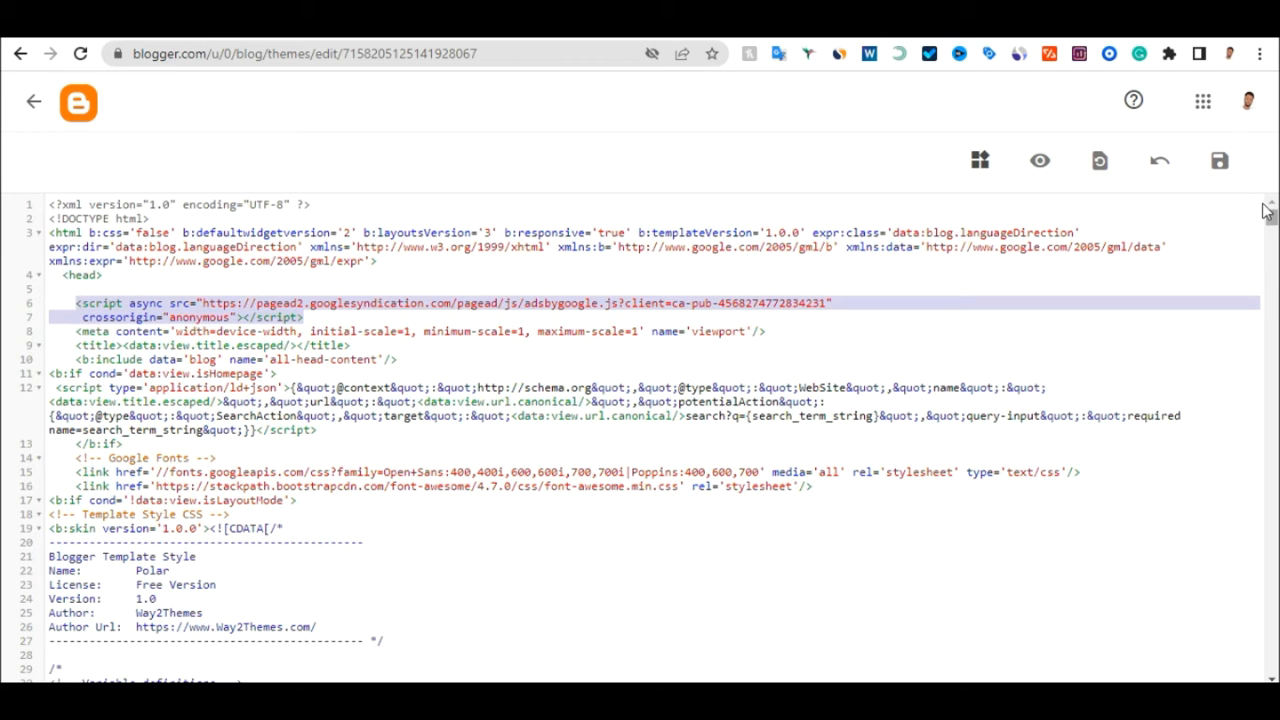
pyautogui.click(1220, 165)
# Switch to AdSense and add usaveseotools.com as a new site from the Sites page
pyautogui.click(440, 30)
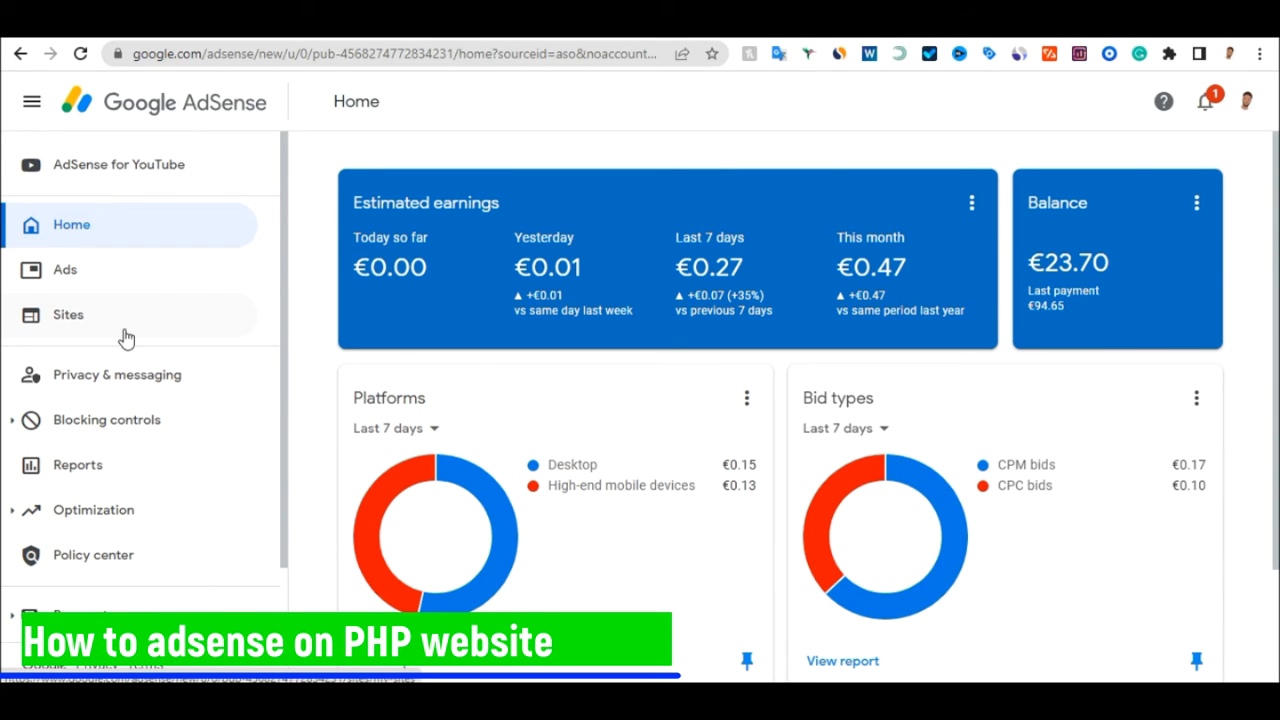
pyautogui.click(76, 322)
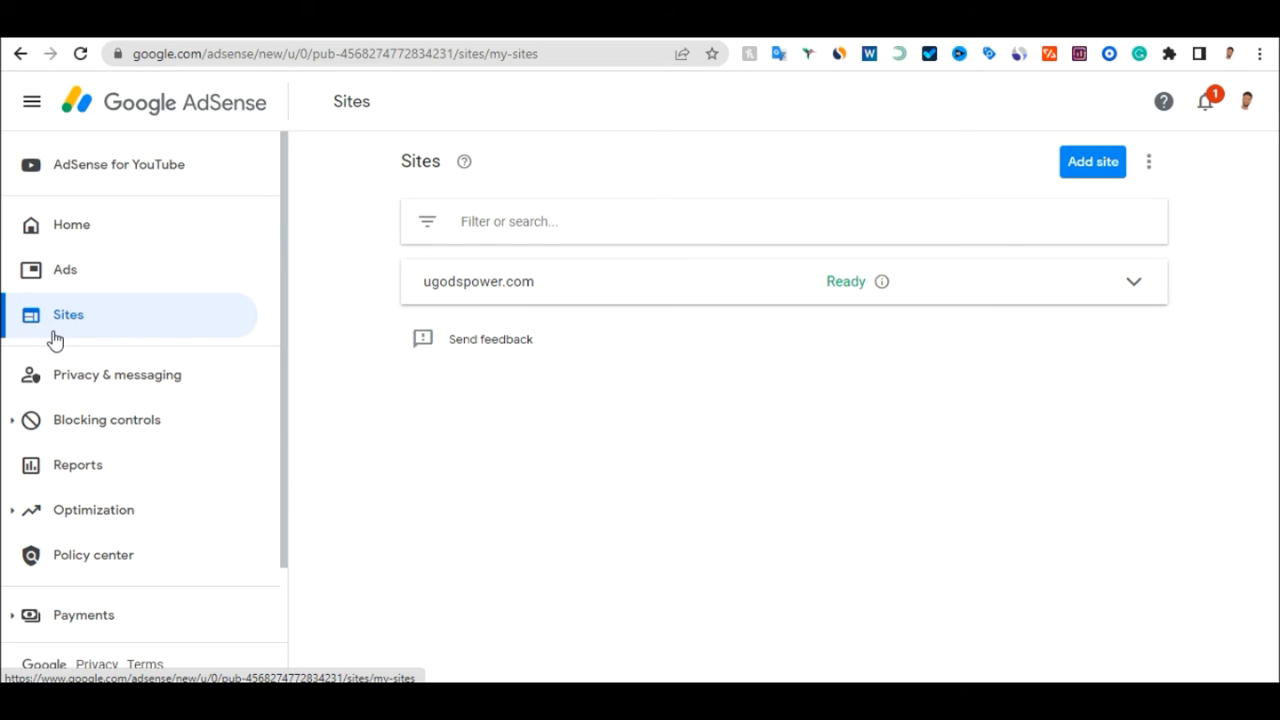
pyautogui.click(1090, 172)
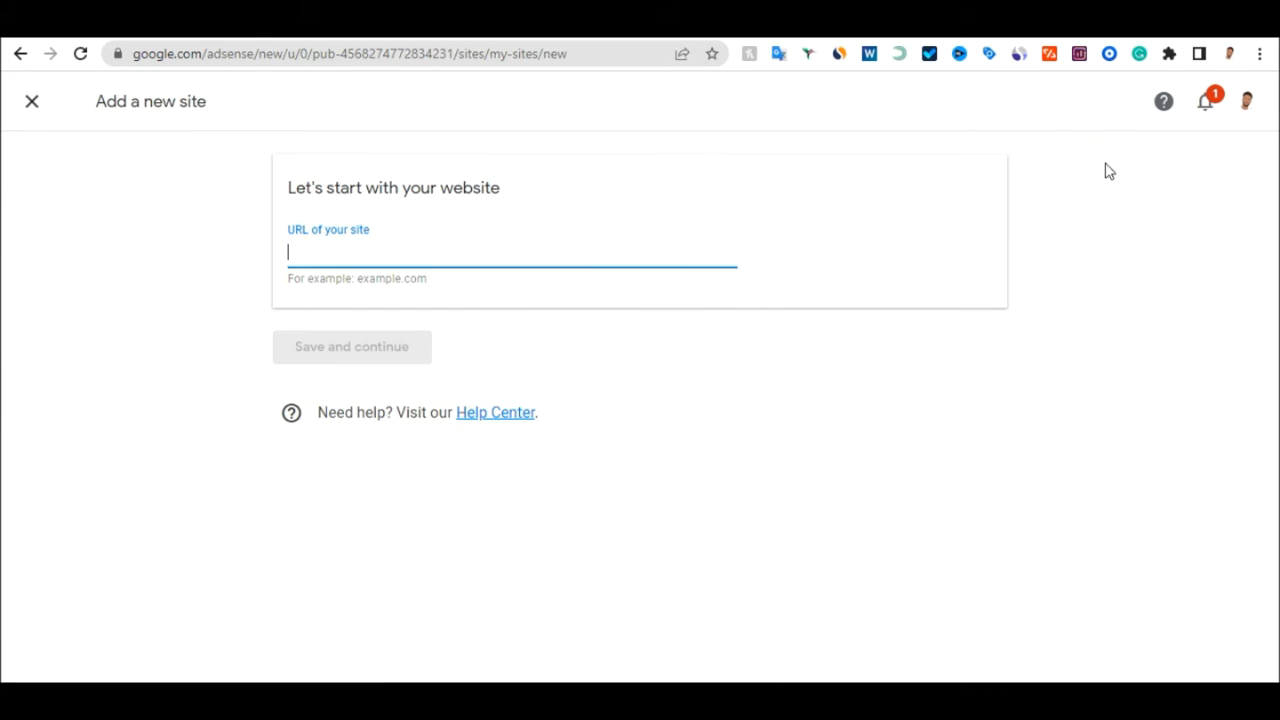
pyautogui.rightClick(359, 262)
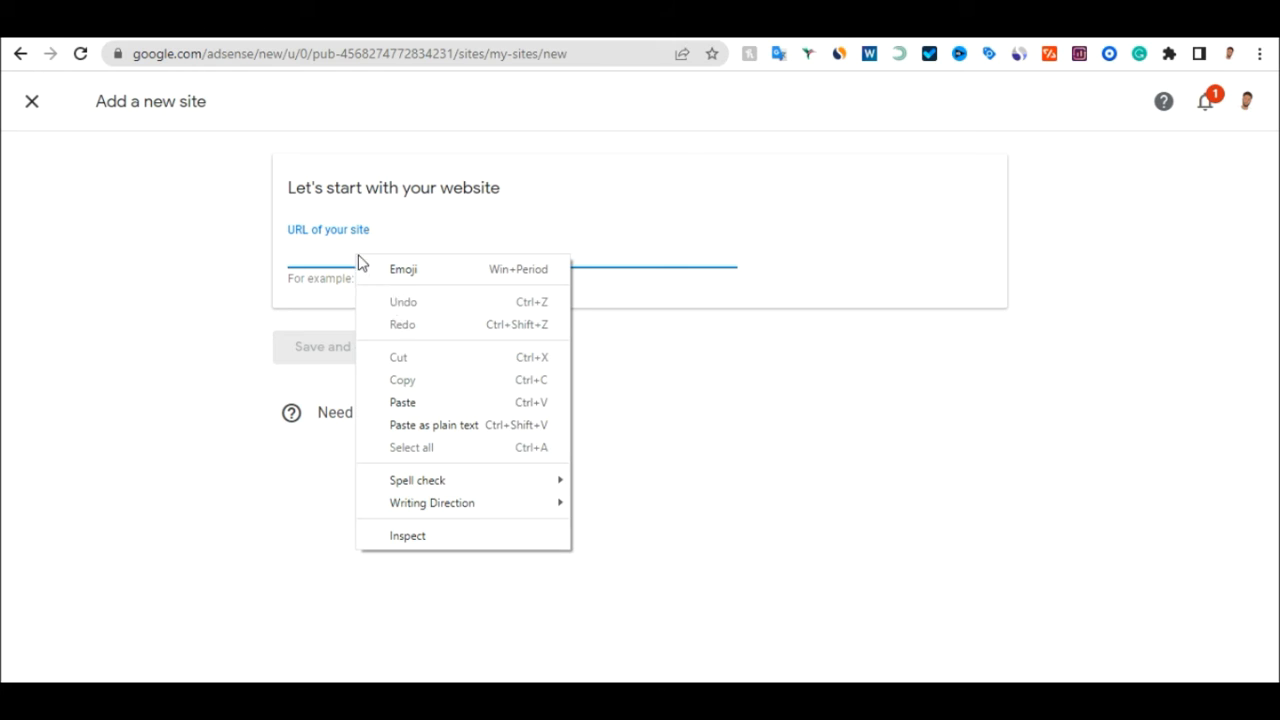
pyautogui.click(427, 402)
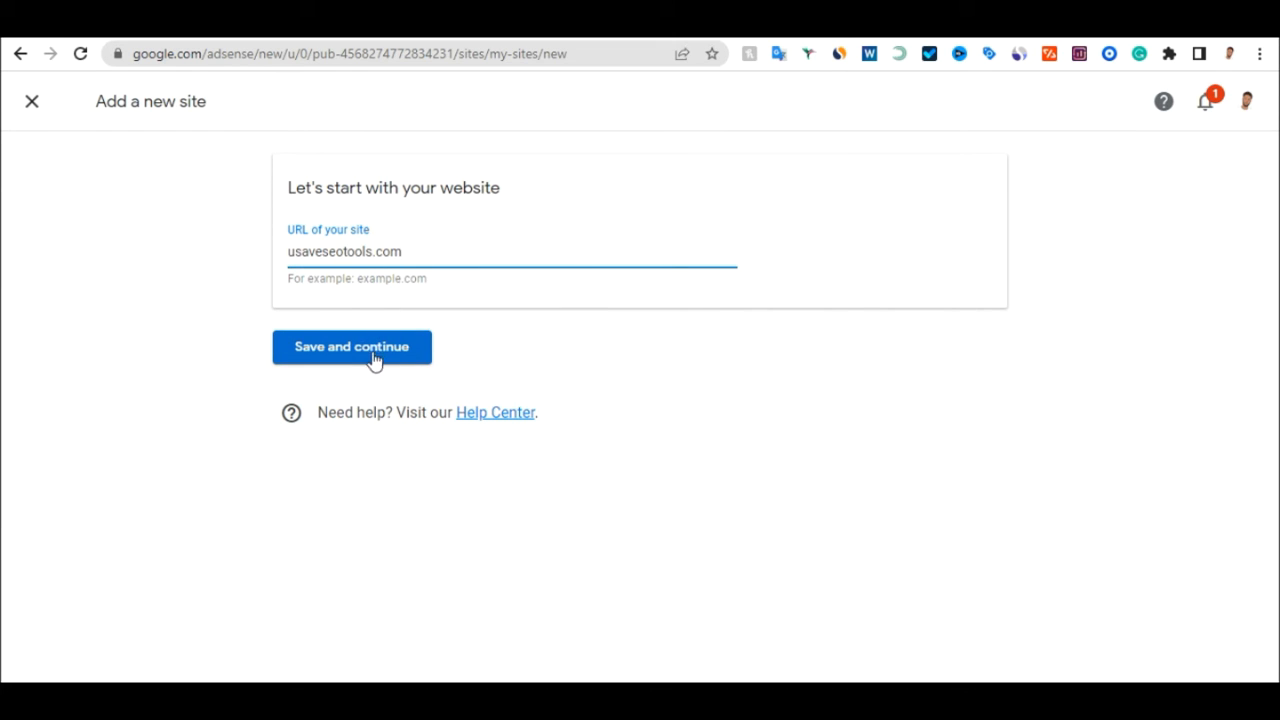
pyautogui.click(366, 354)
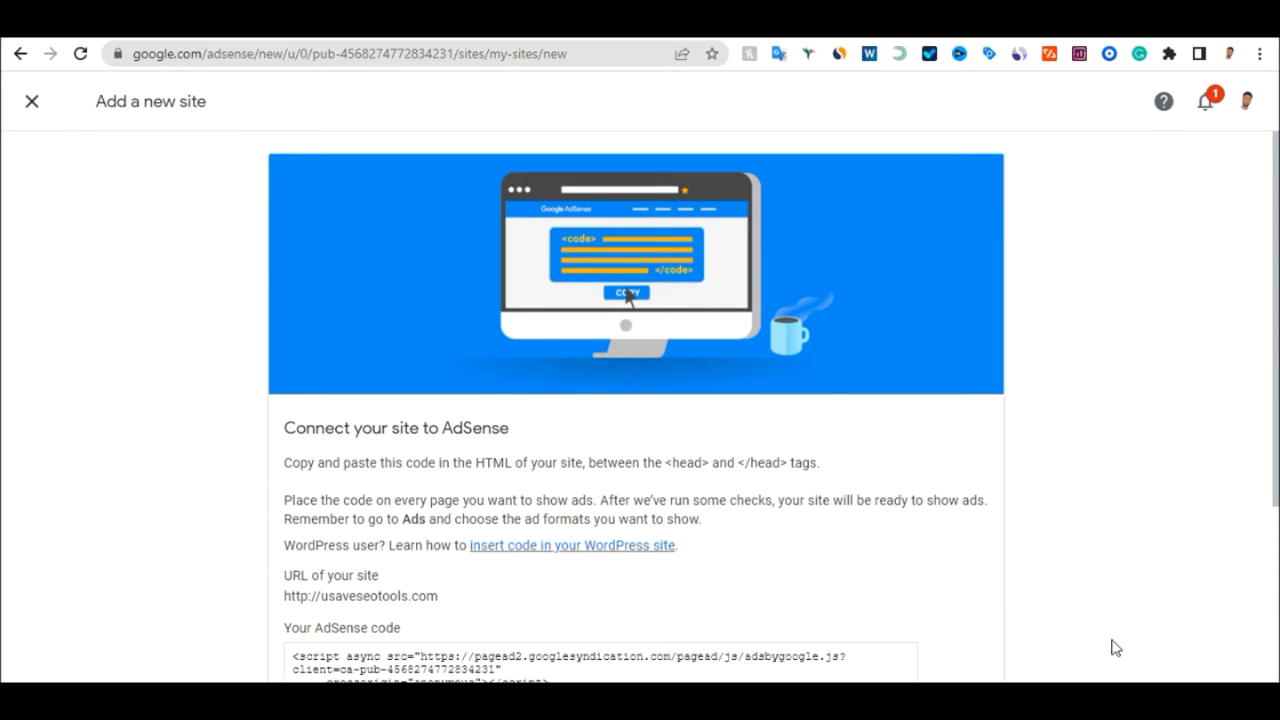
# Copy the AdSense code provided for connecting usaveseotools.com
pyautogui.scroll(-1, 658, 385)
pyautogui.scroll(-2, 657, 380)
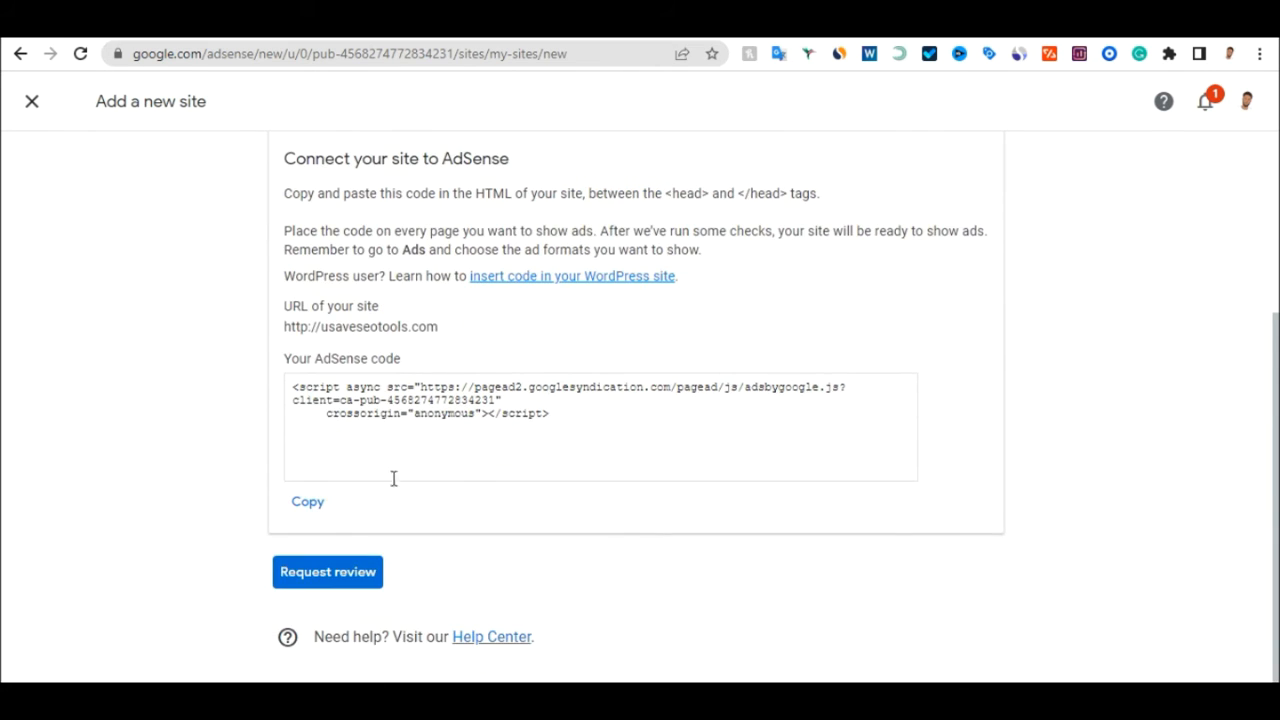
pyautogui.click(311, 506)
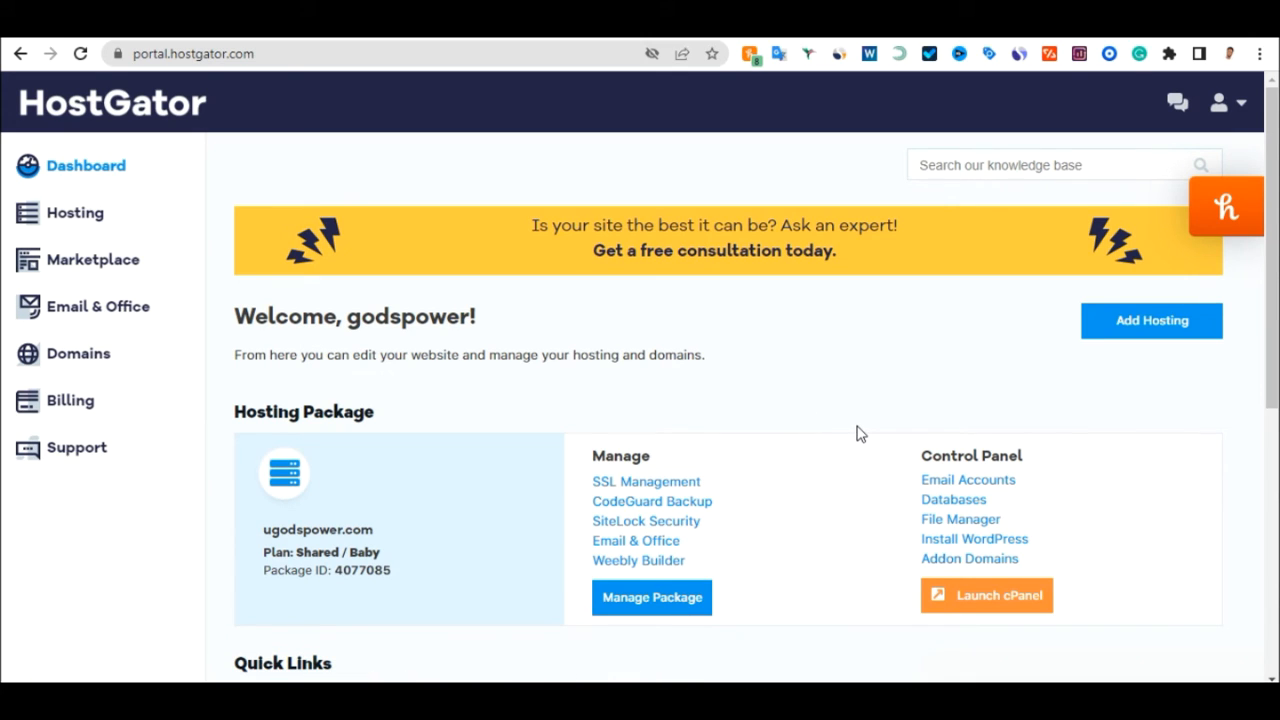
# From the HostGator portal, launch the File Manager and open the usaveseotools.com folder
pyautogui.click(960, 521)
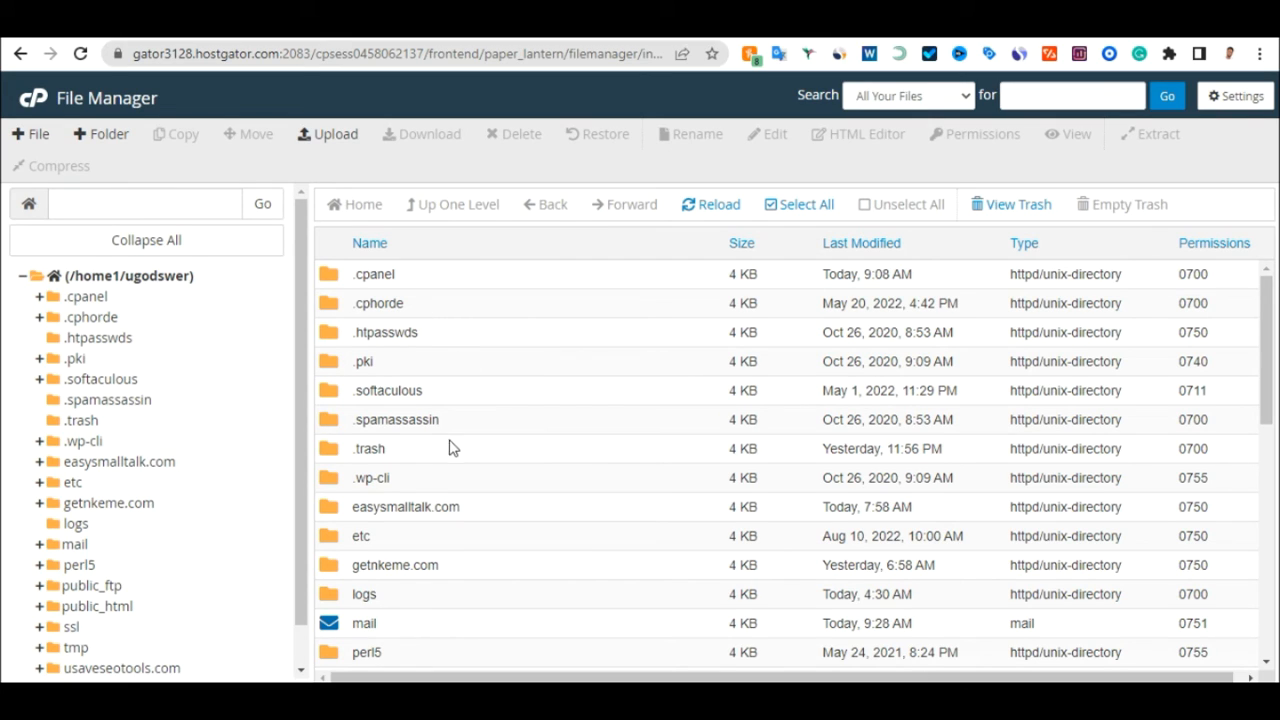
pyautogui.scroll(-2, 457, 450)
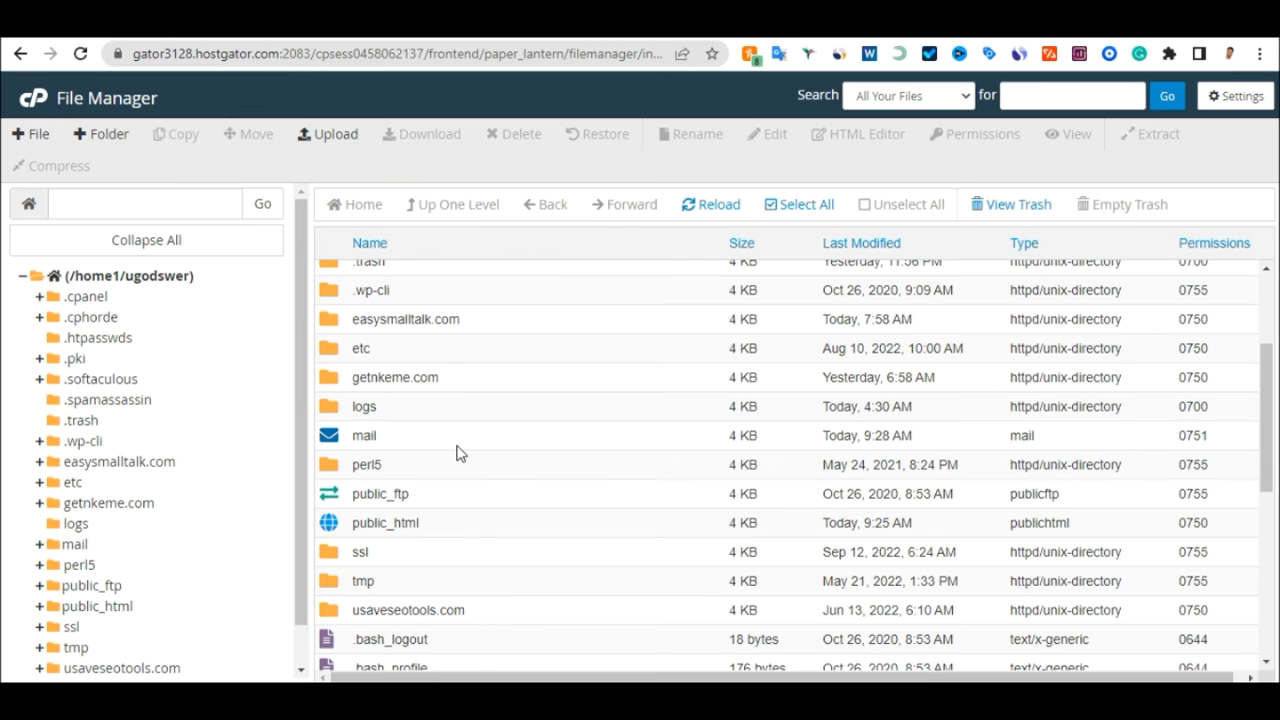
pyautogui.scroll(-2, 470, 460)
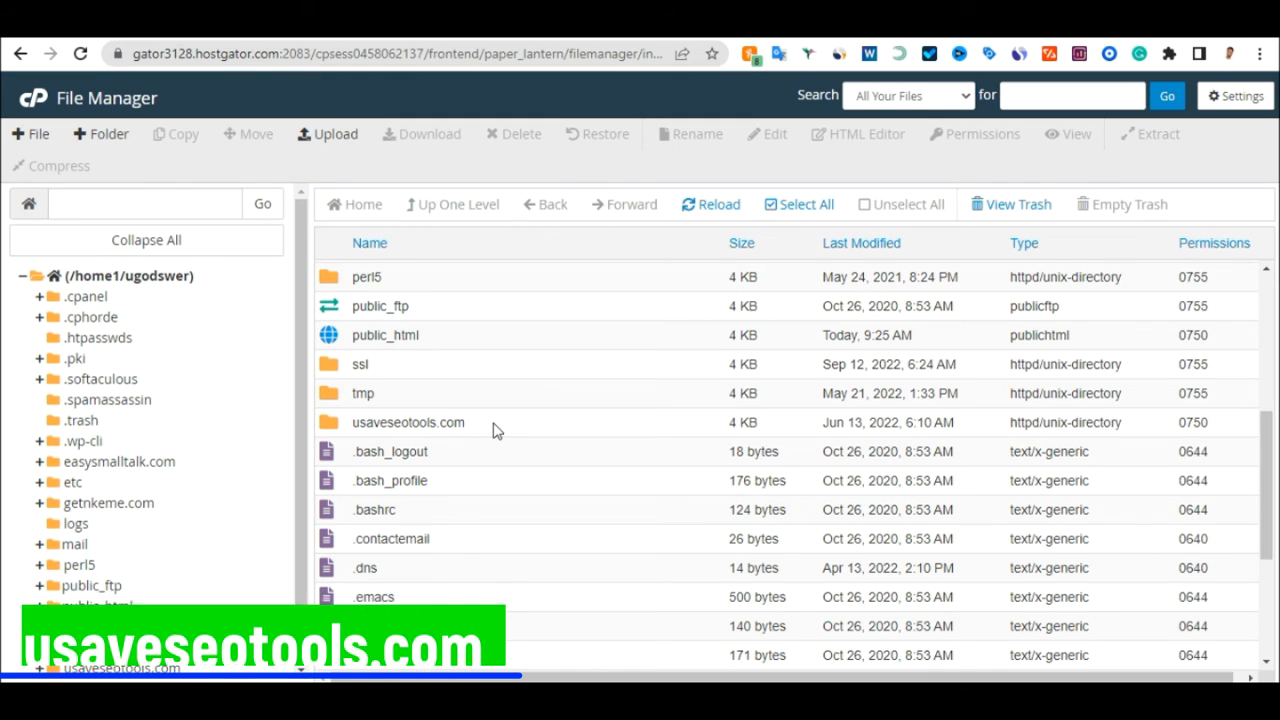
pyautogui.click(494, 431)
pyautogui.doubleClick(494, 430)
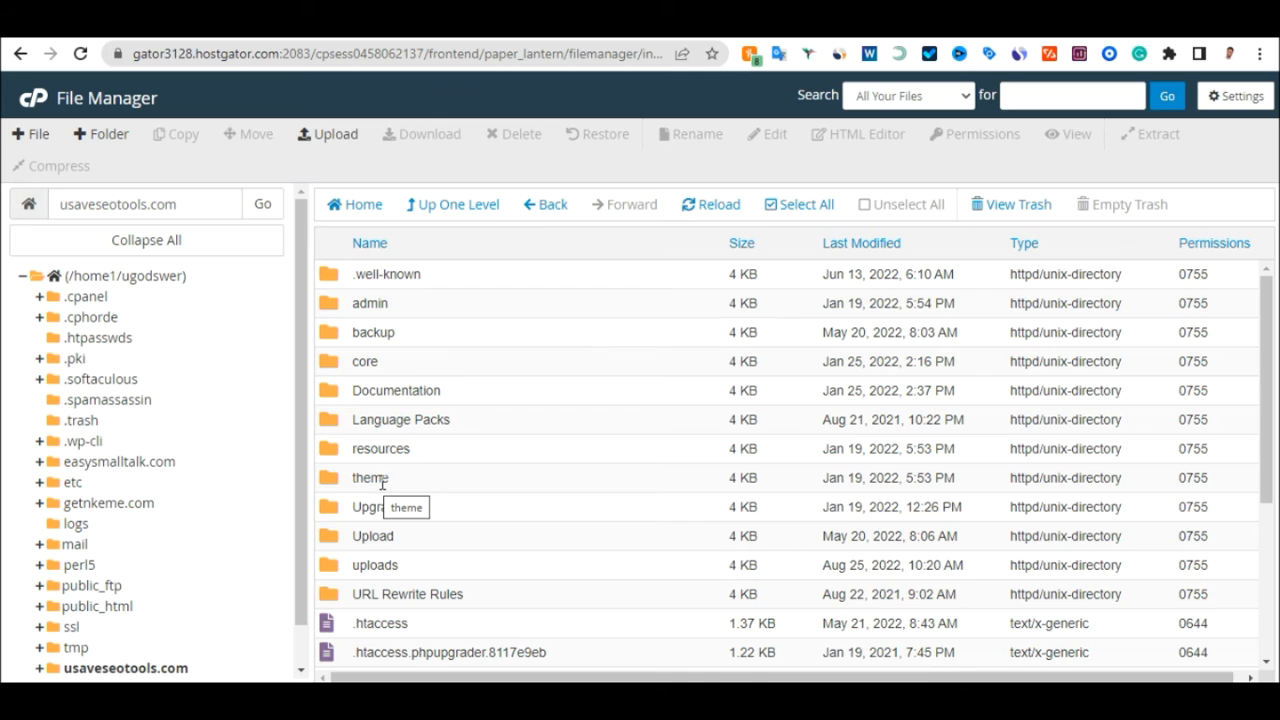
# Open the default theme folder inside the site's theme directory
pyautogui.doubleClick(417, 483)
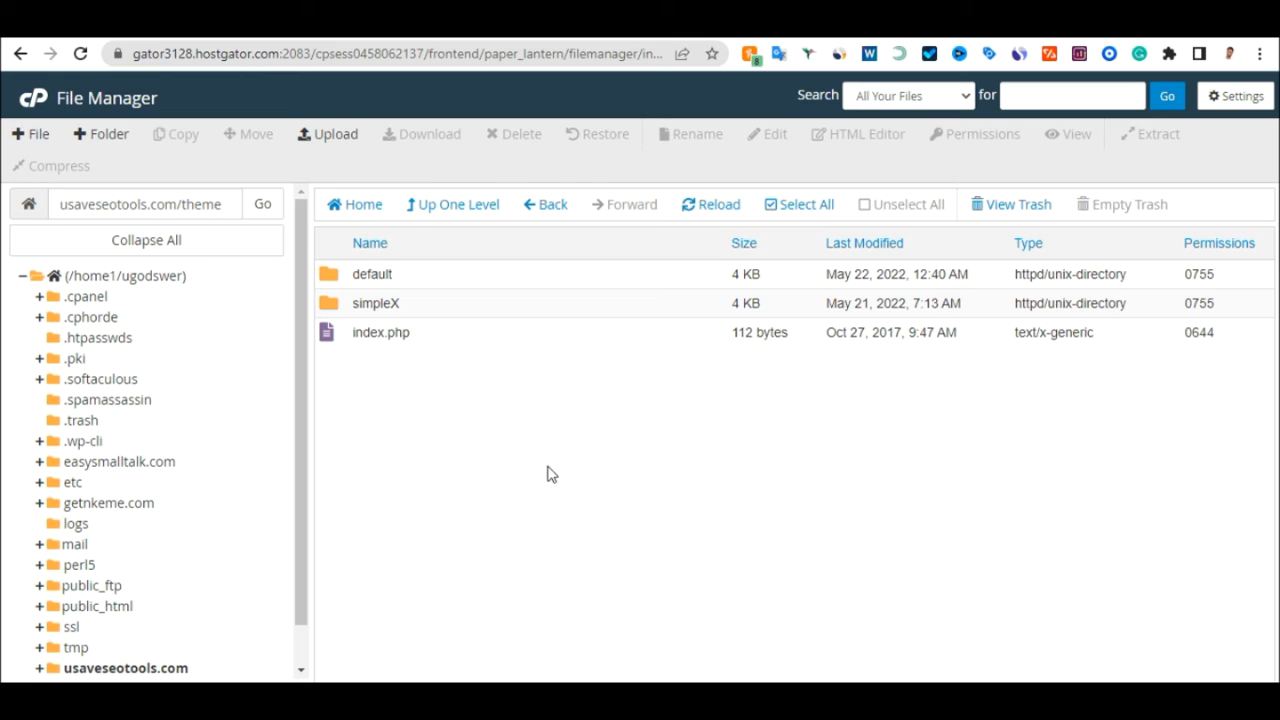
pyautogui.doubleClick(394, 278)
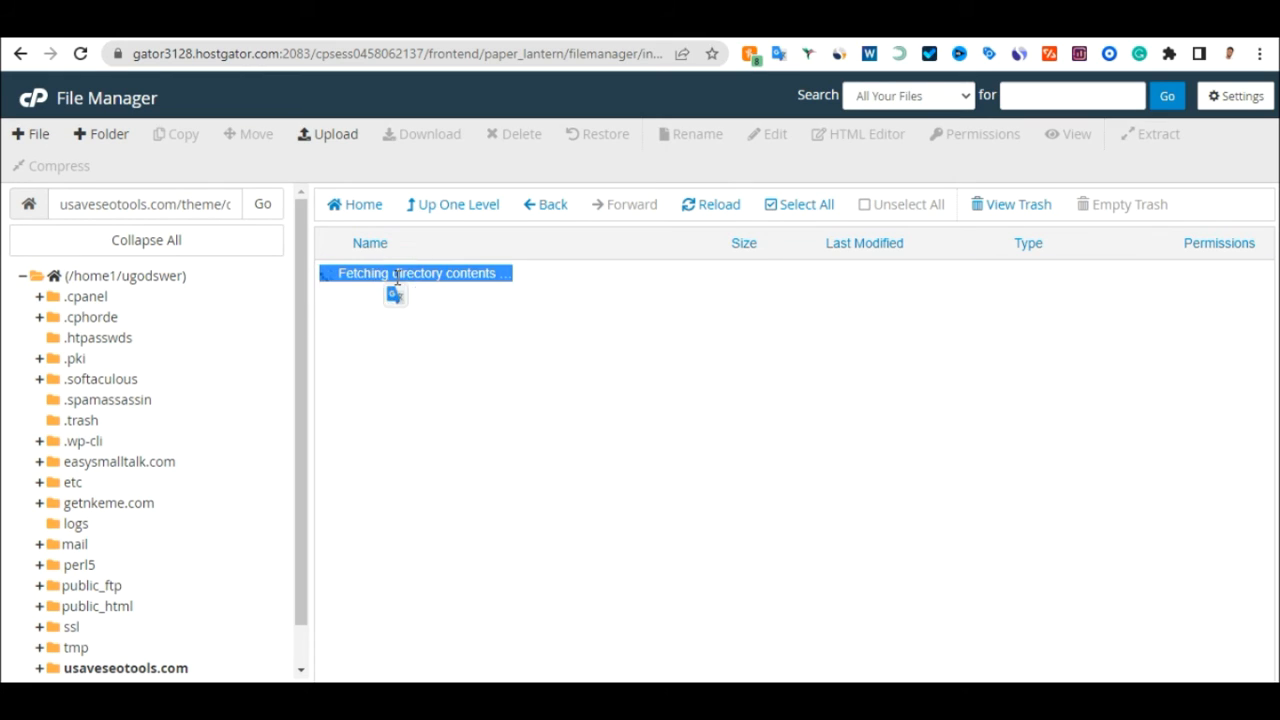
pyautogui.click(491, 372)
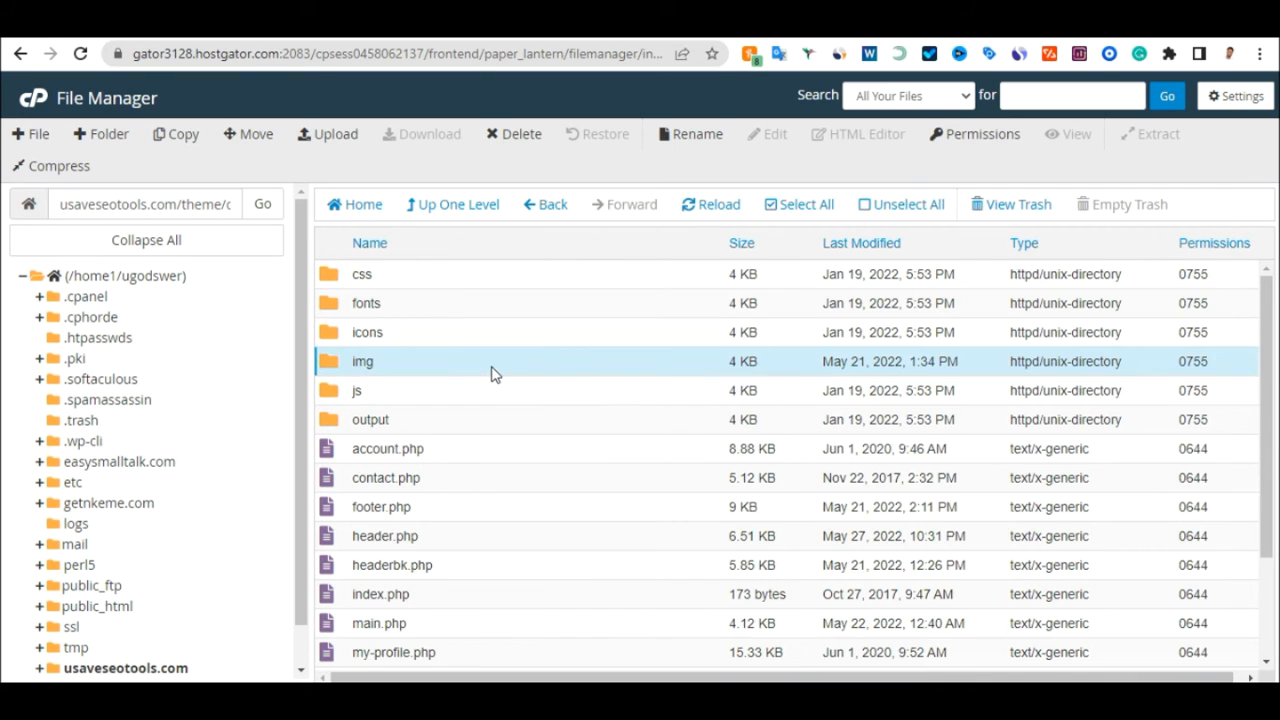
pyautogui.click(471, 546)
pyautogui.doubleClick(471, 546)
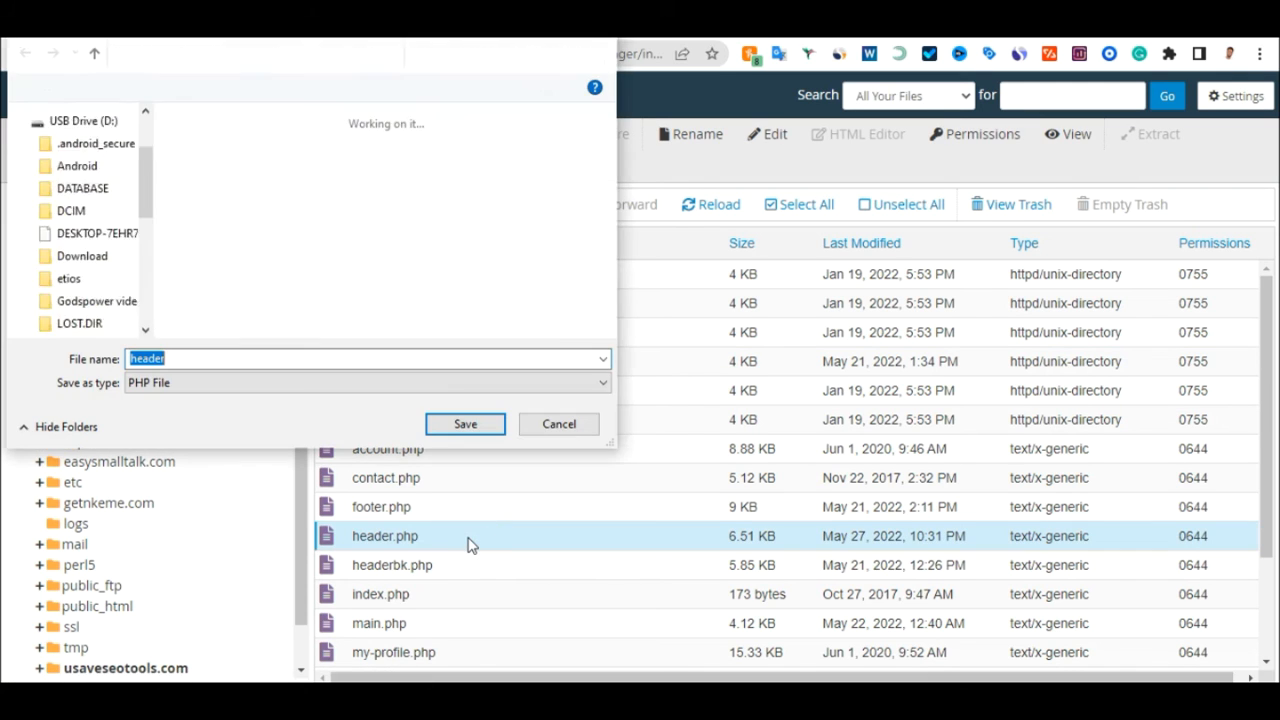
pyautogui.click(606, 44)
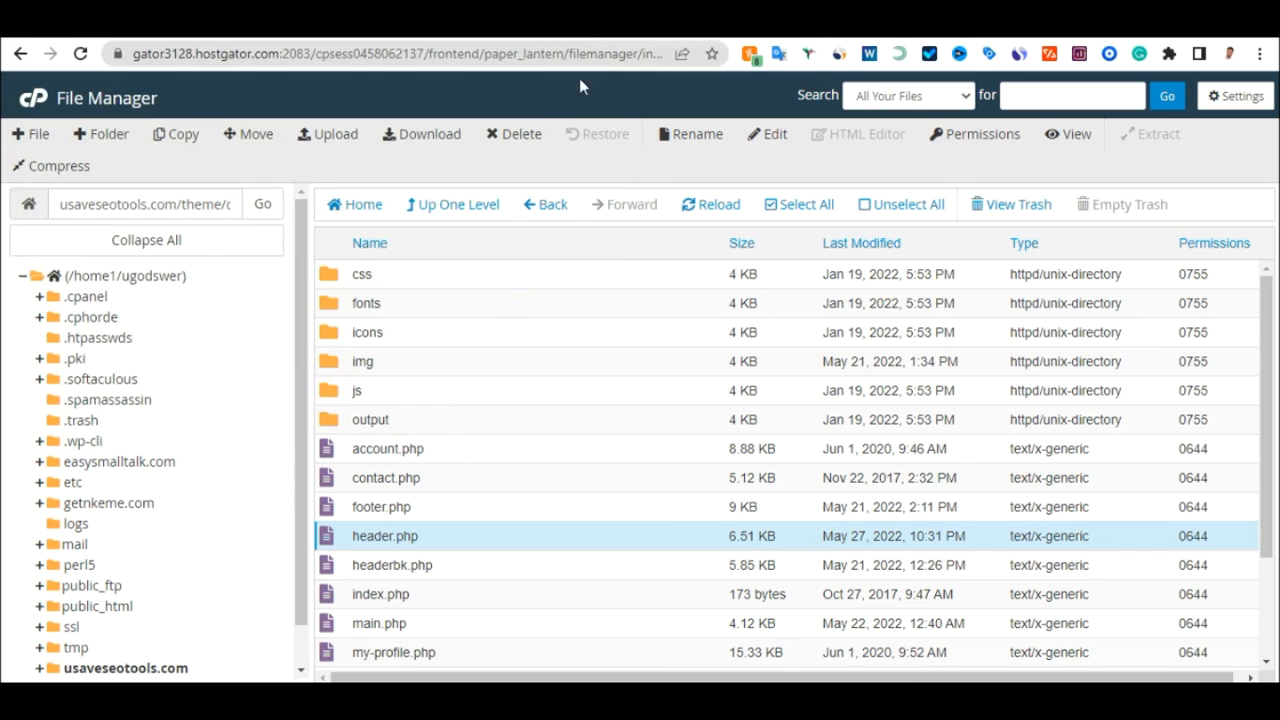
# Open the default theme's header.php file in the File Manager's code editor
pyautogui.rightClick(557, 548)
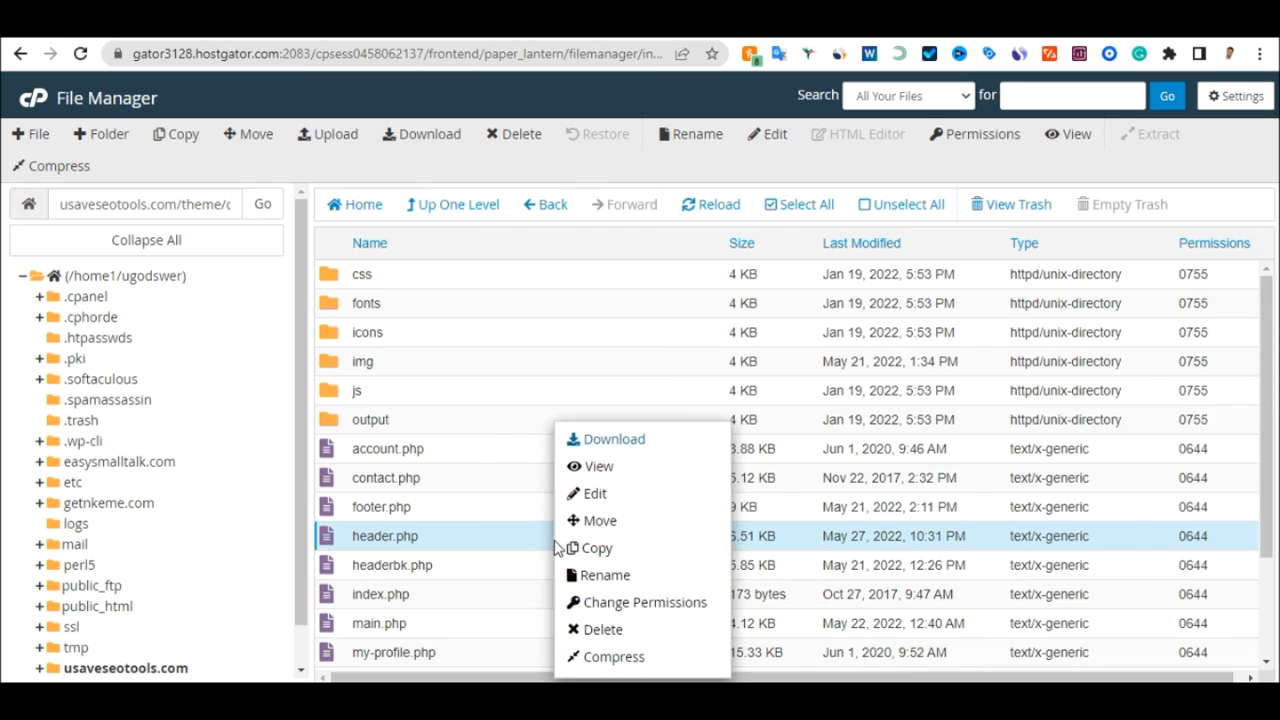
pyautogui.click(590, 498)
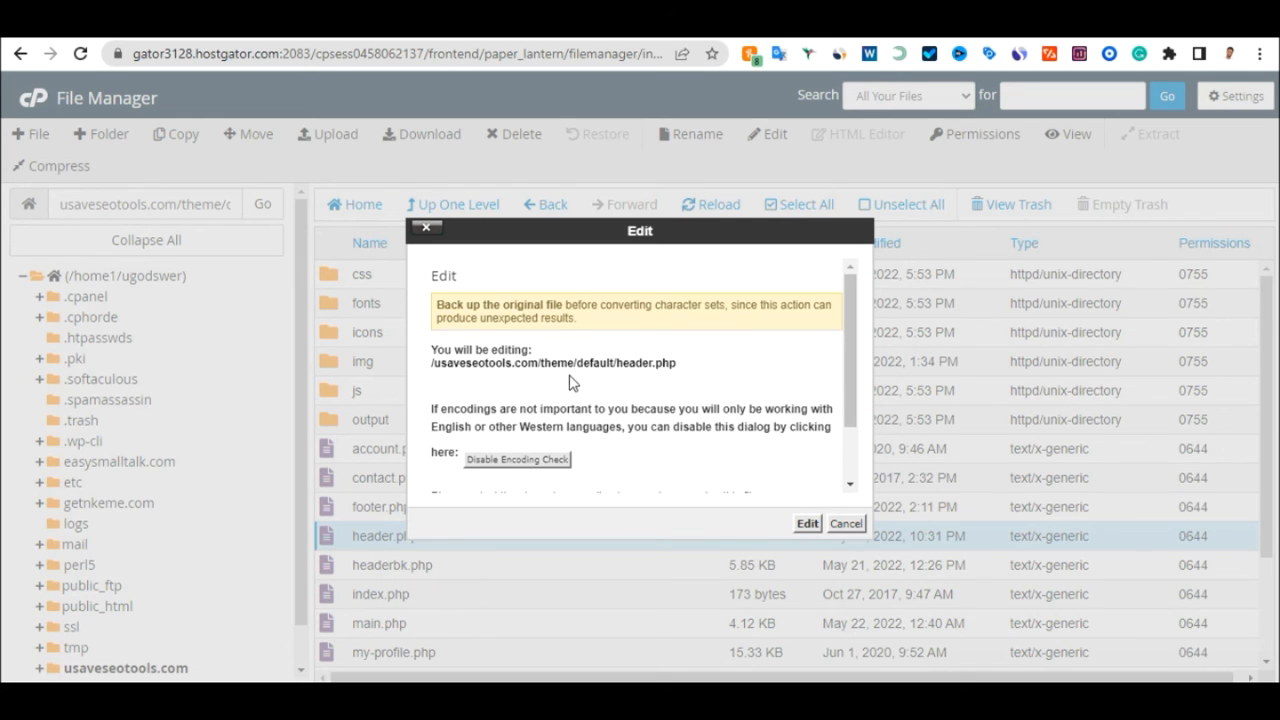
pyautogui.click(808, 524)
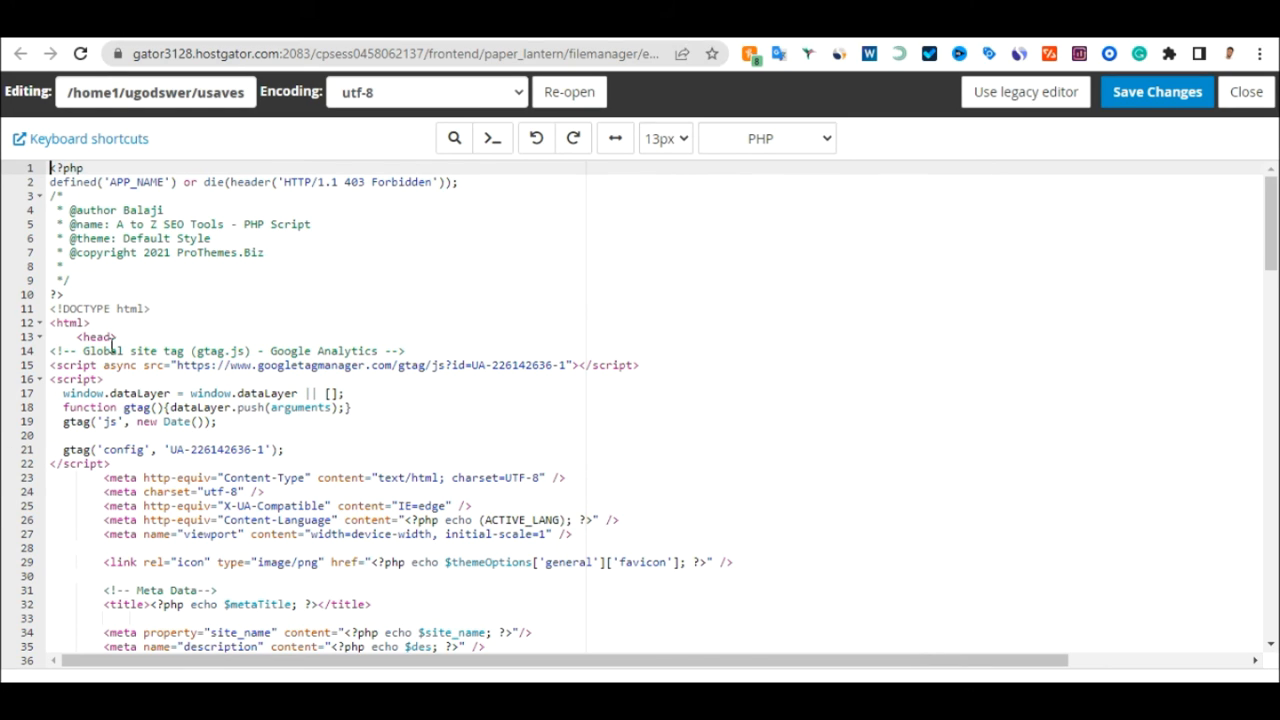
# Insert a new line directly after the opening <head> tag in header.php and try to paste the AdSense code there
pyautogui.moveTo(74, 337); pyautogui.dragTo(120, 337)
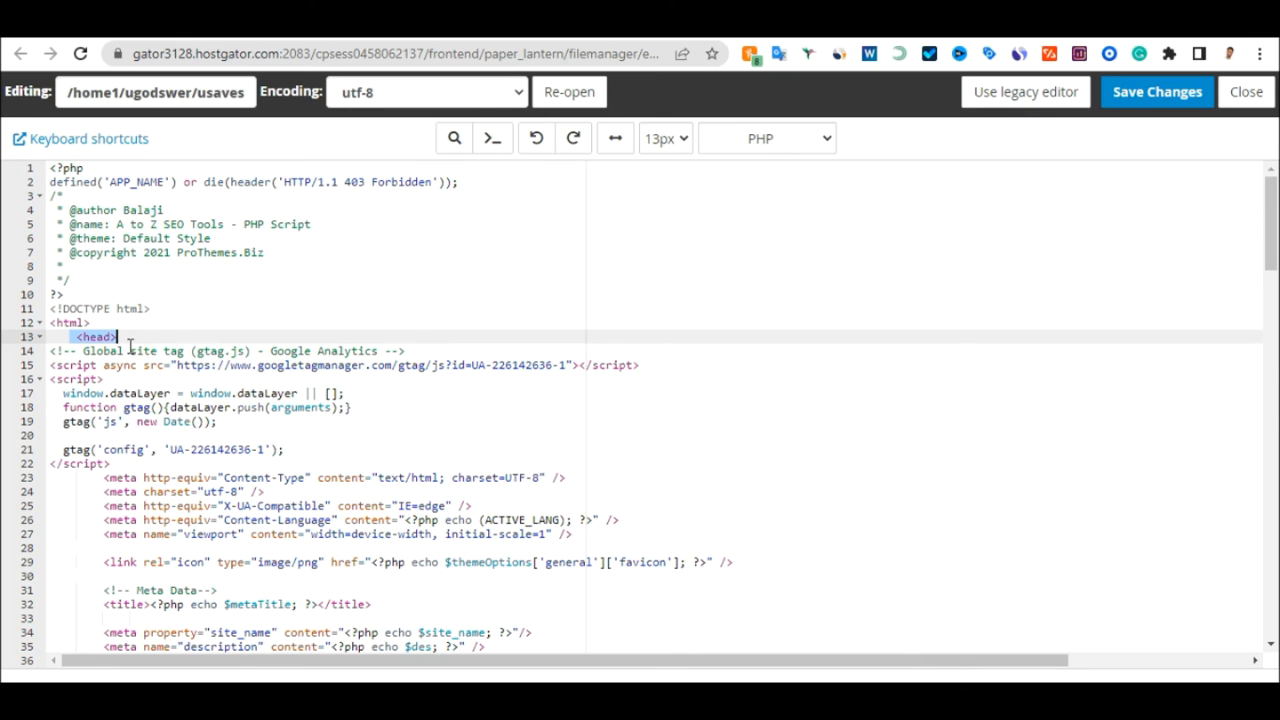
pyautogui.click(130, 345)
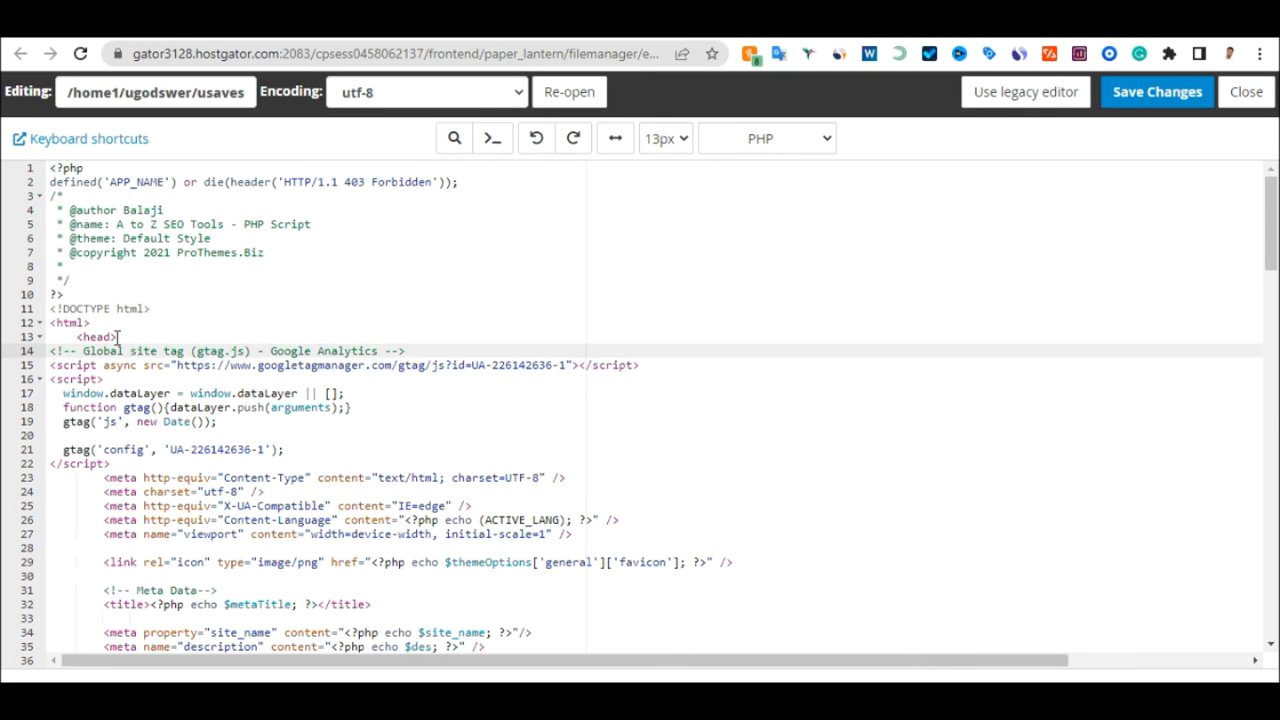
pyautogui.click(117, 337)
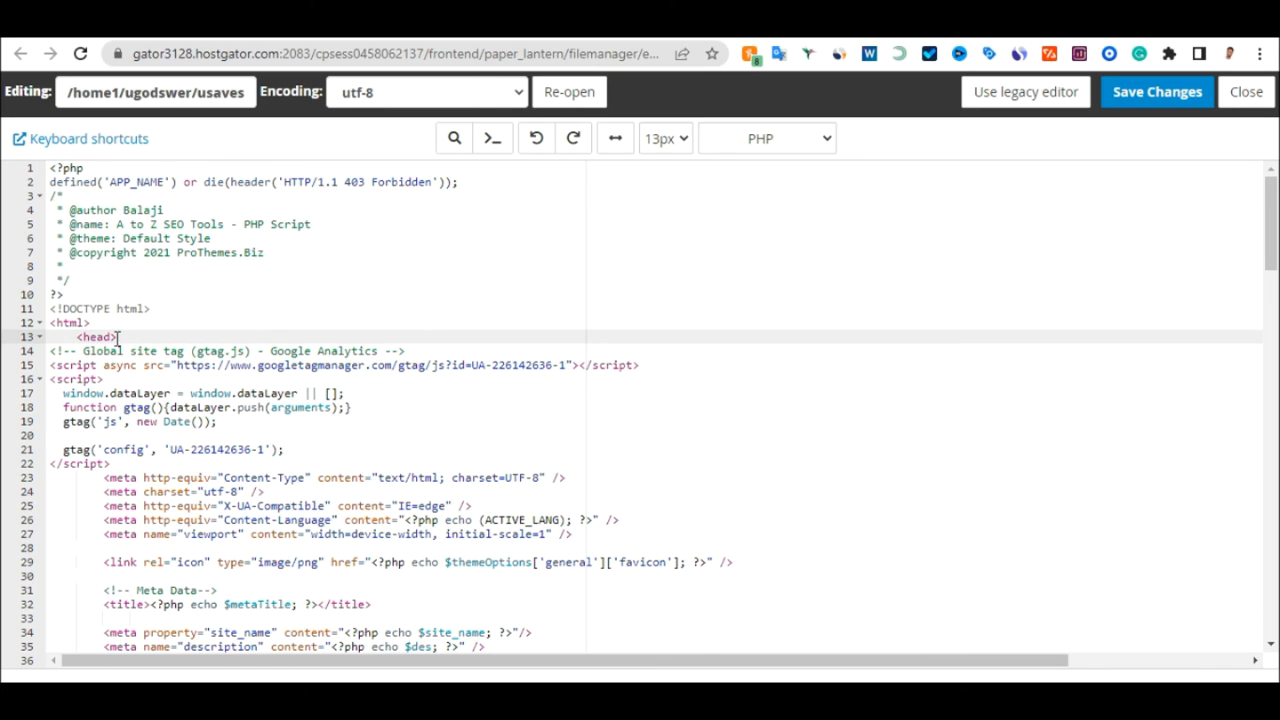
pyautogui.press('Return')
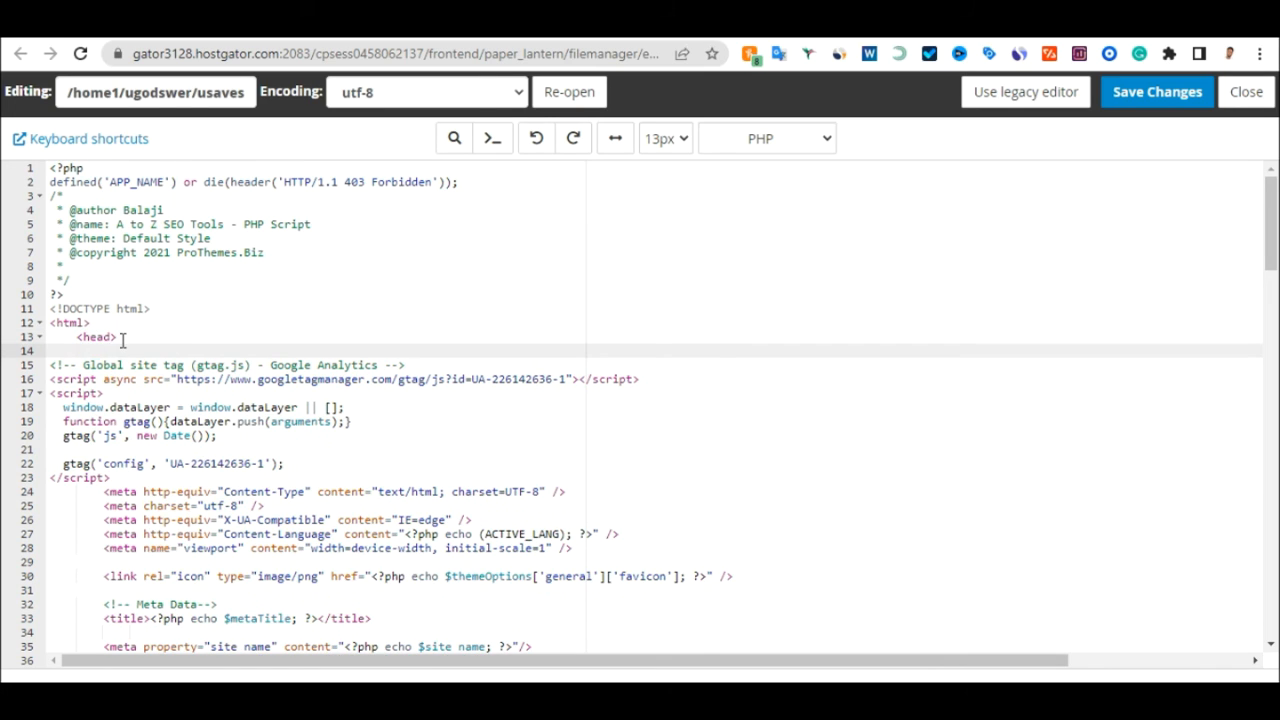
pyautogui.rightClick(116, 351)
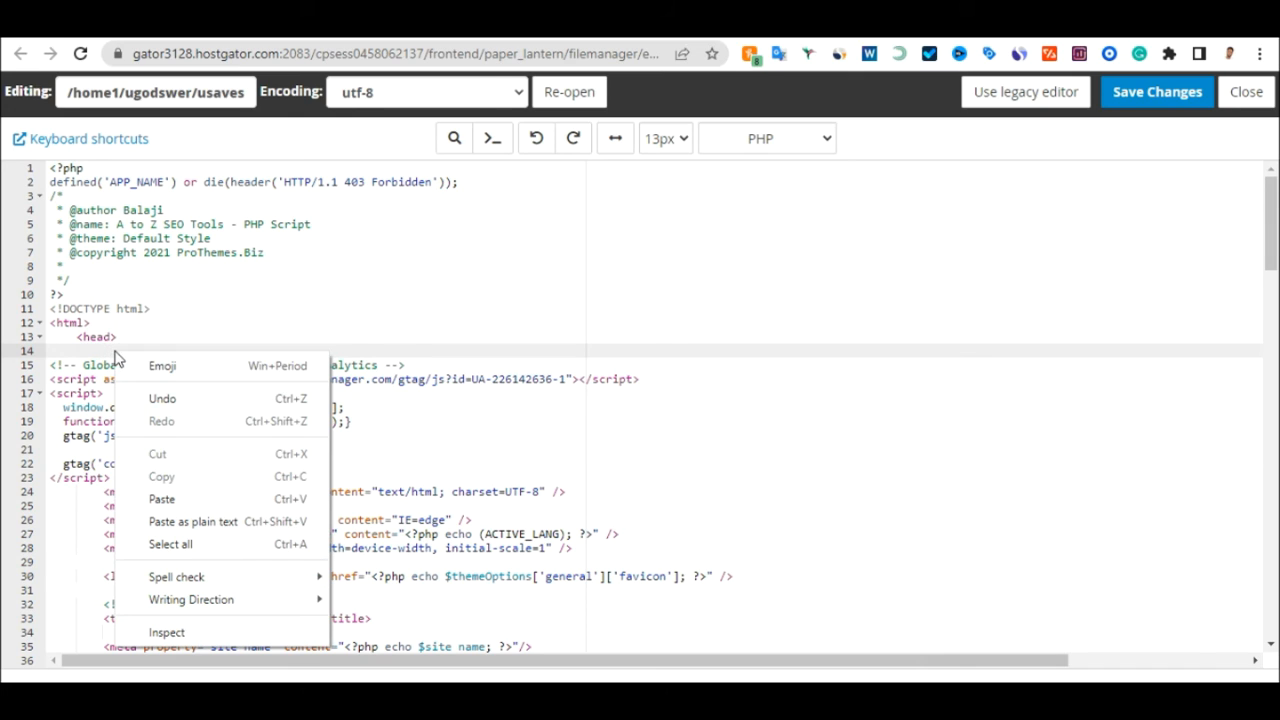
pyautogui.click(162, 499)
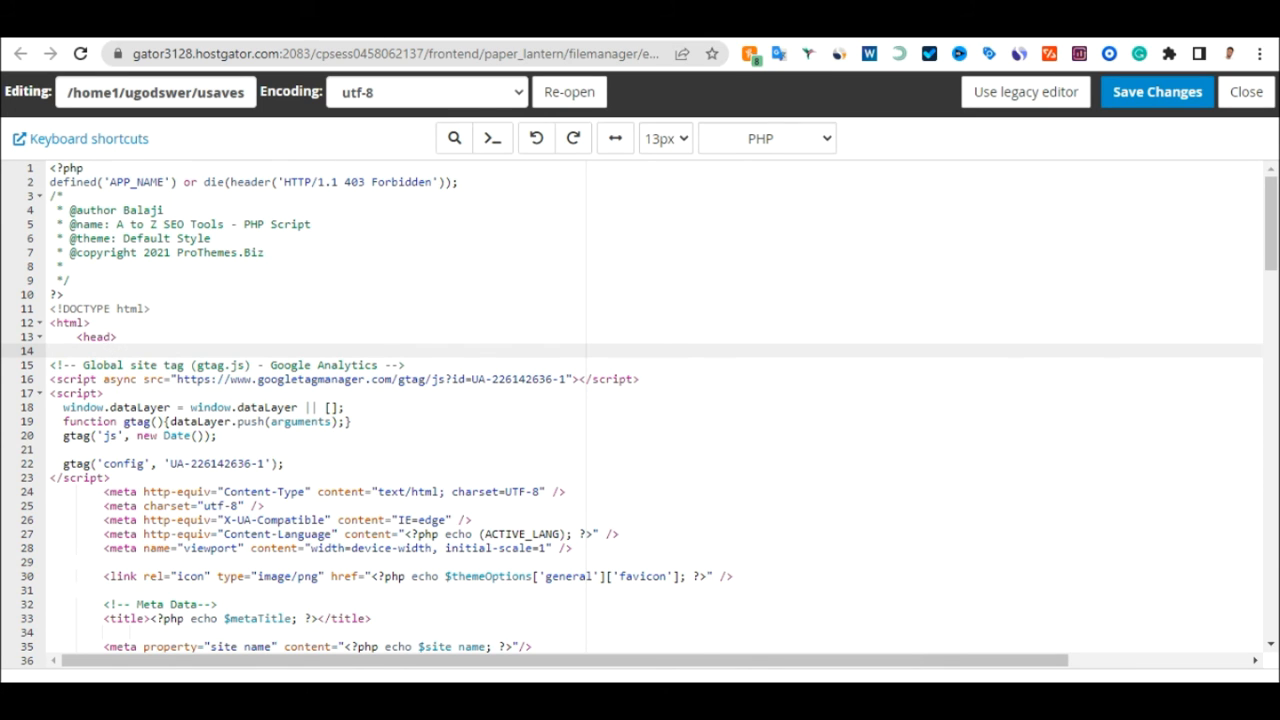
# Copy the AdSense code again from the AdSense site page and paste it below the <head> tag in header.php
pyautogui.click(350, 30)
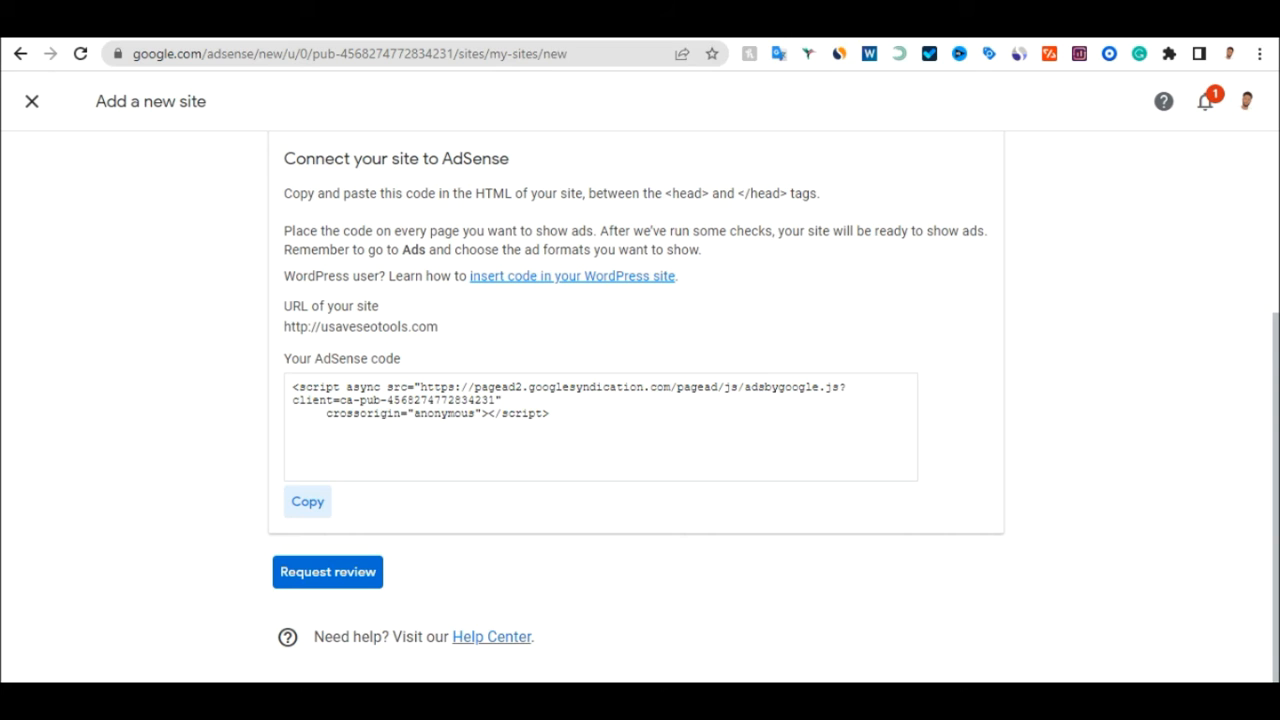
pyautogui.click(309, 507)
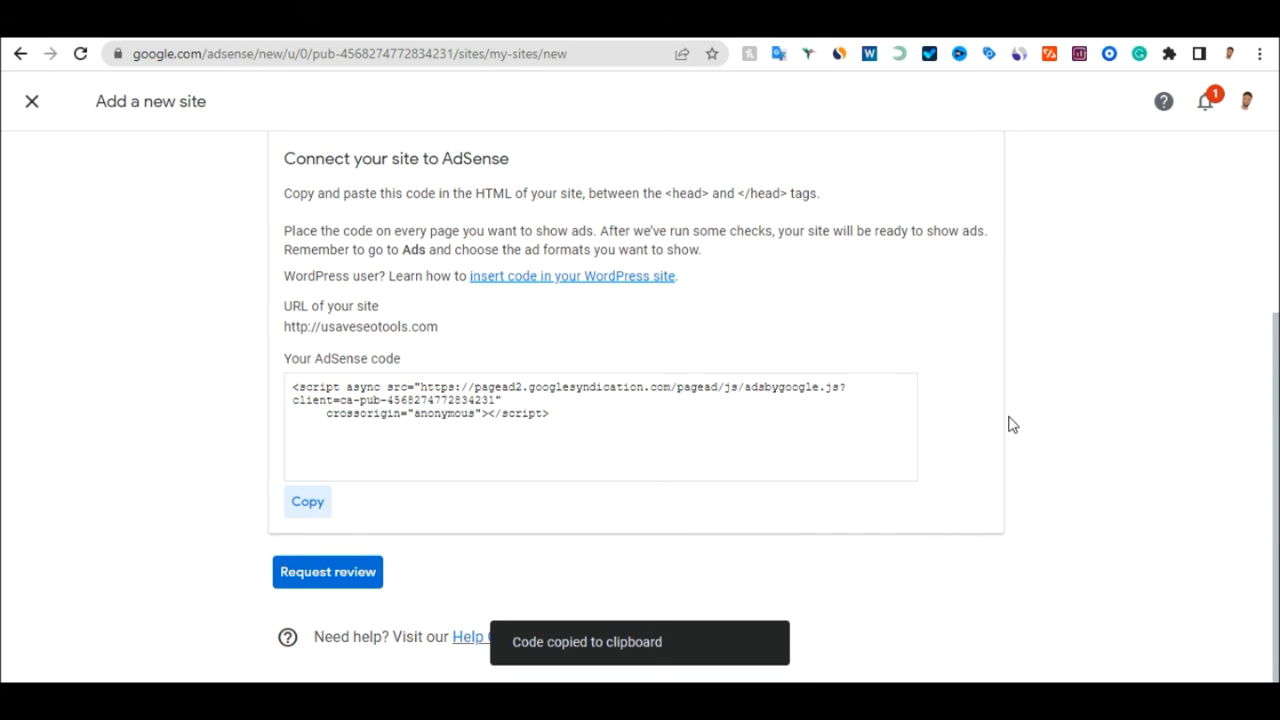
pyautogui.click(930, 18)
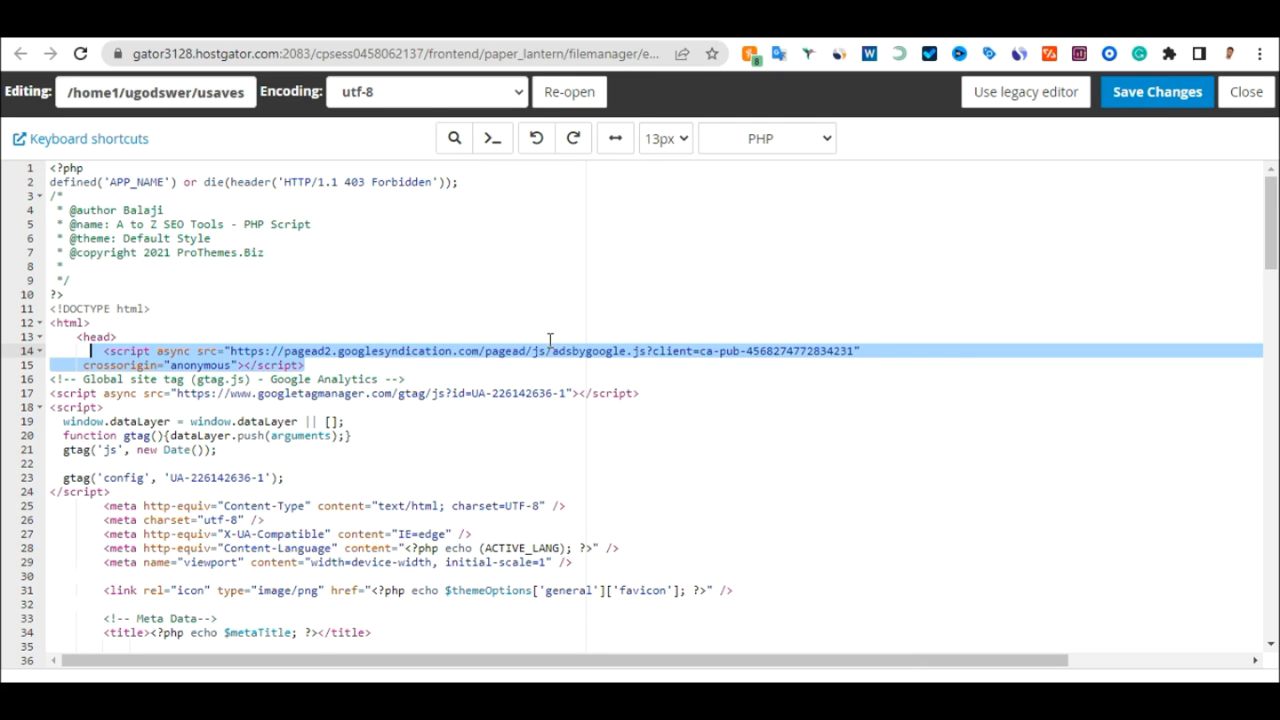
# Review the AdSense code on the AdSense site page, and save header.php with the pasted script
pyautogui.click(350, 37)
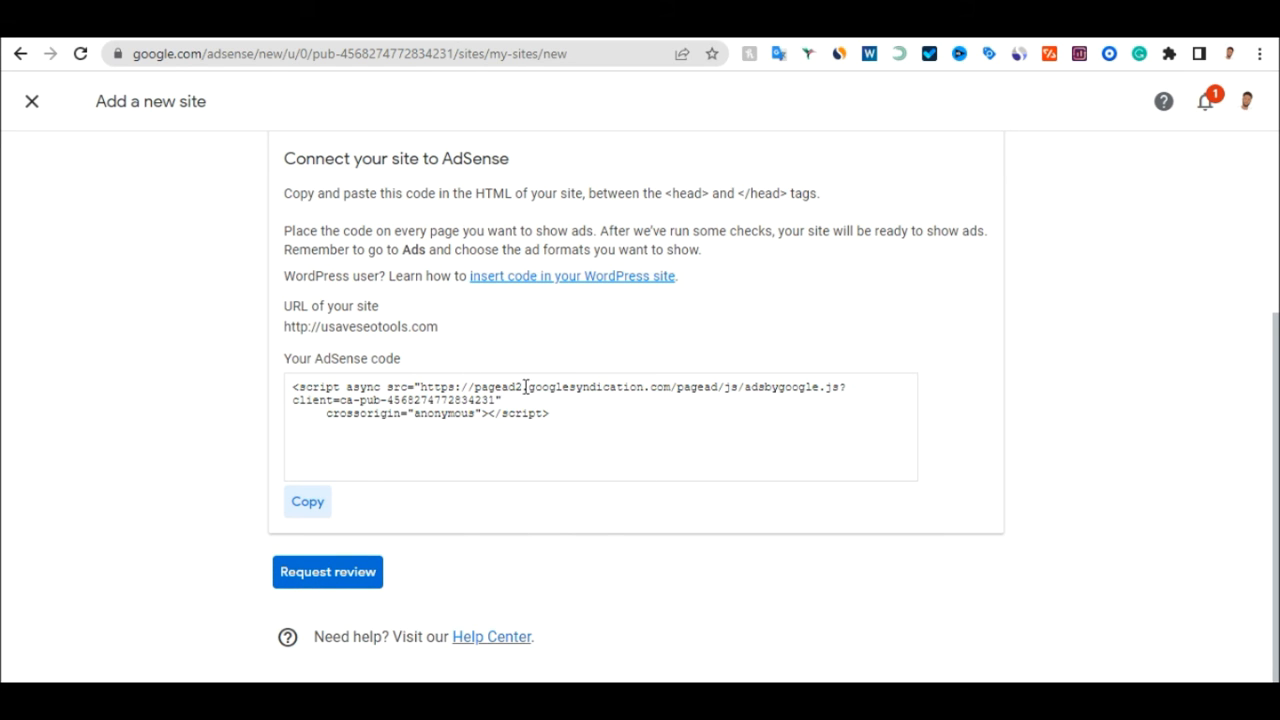
pyautogui.click(893, 41)
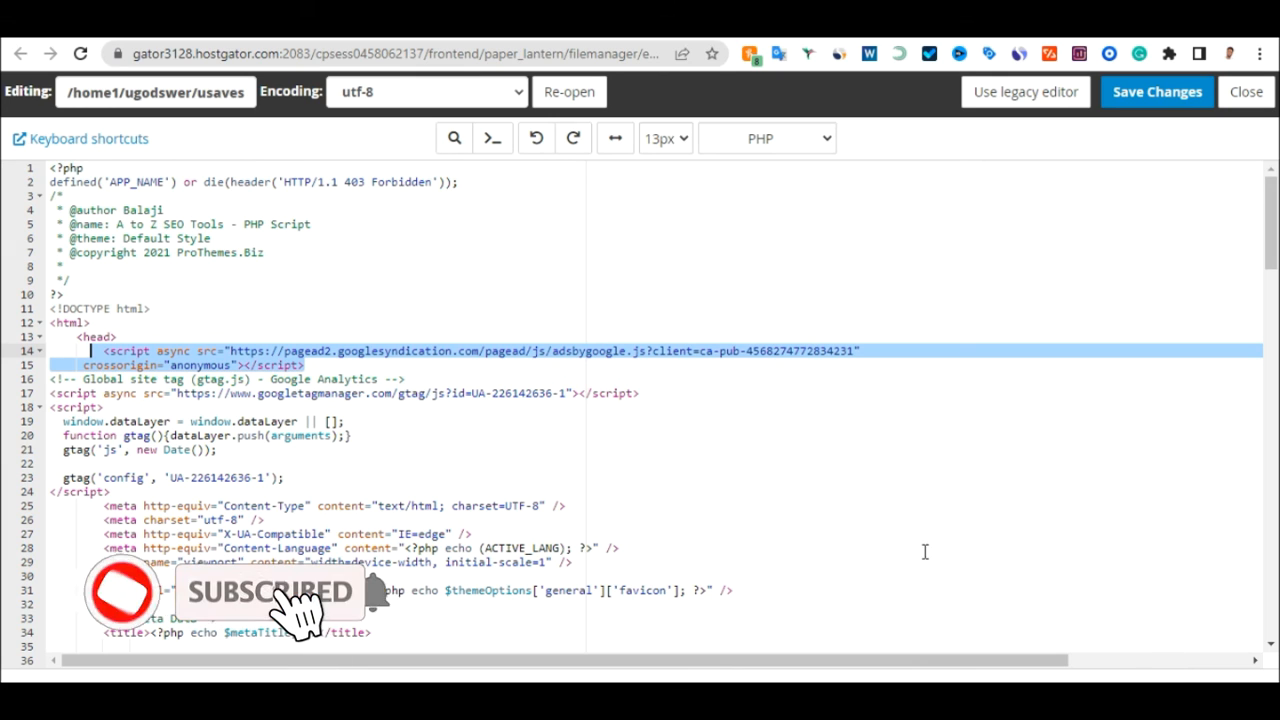
pyautogui.click(1150, 98)
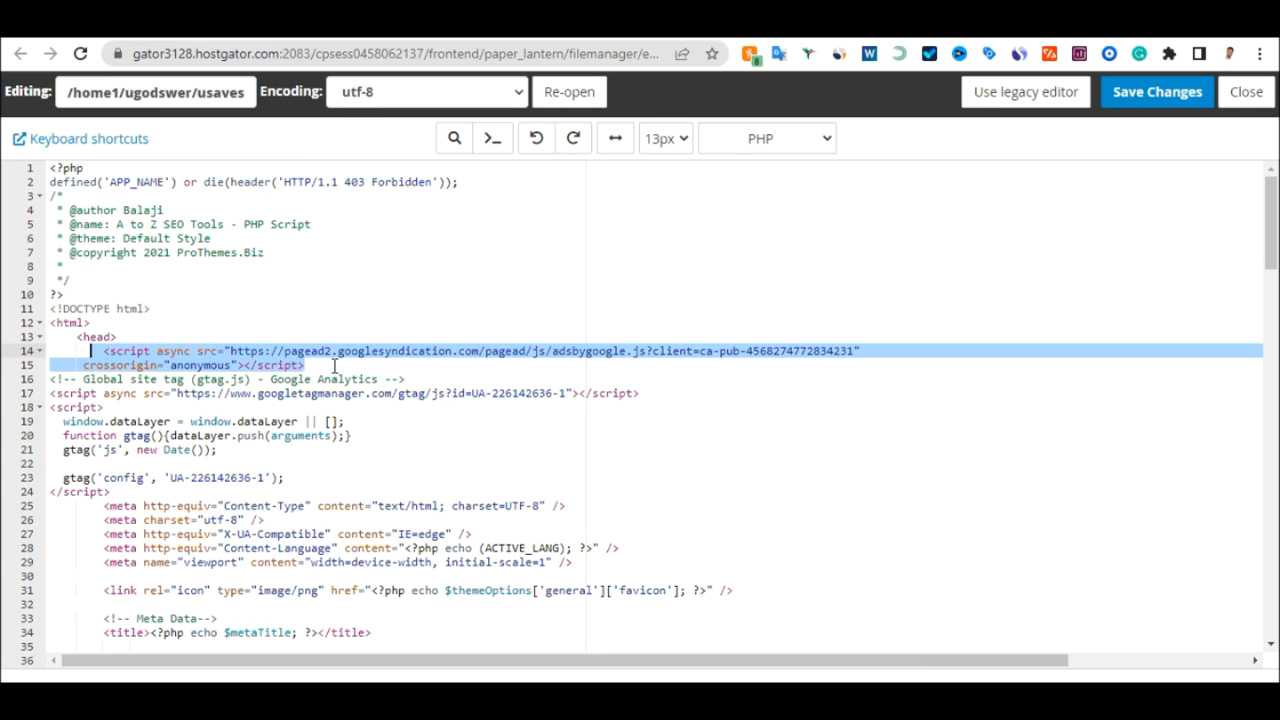
# Delete the pasted AdSense script and its leftover line below the <head> tag, and save header.php
pyautogui.press('BackSpace')
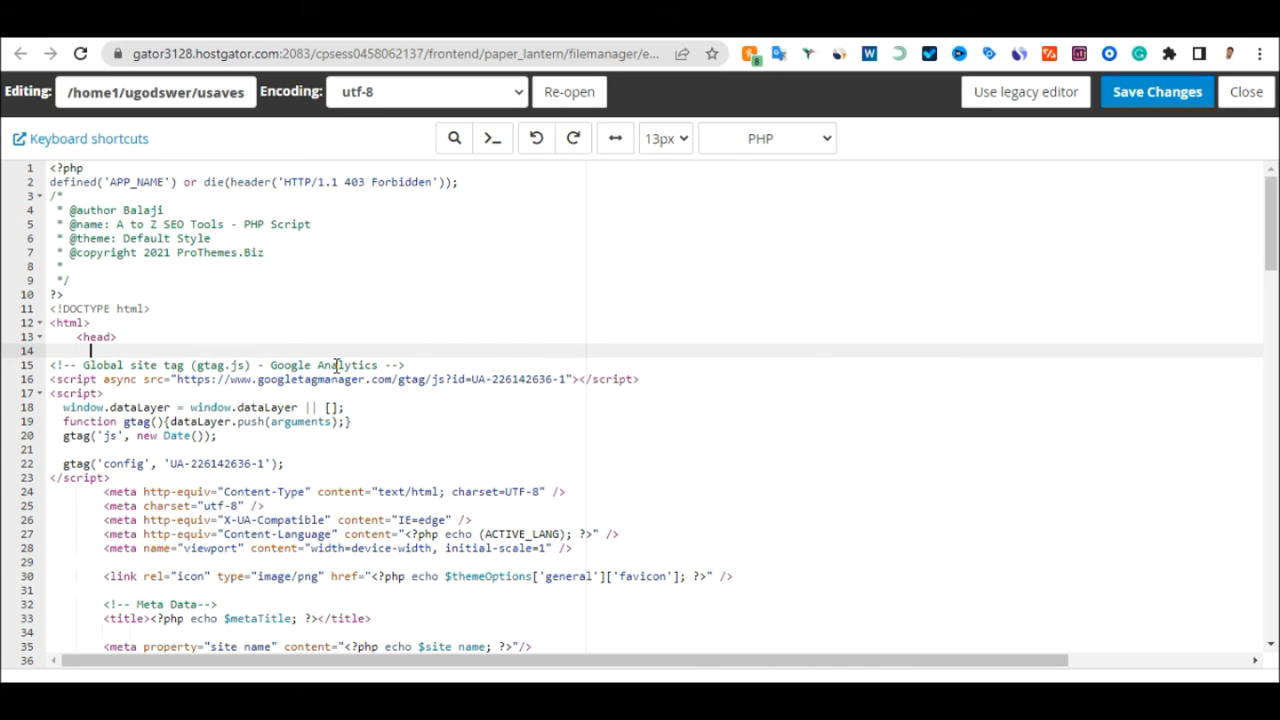
pyautogui.press('BackSpace')
pyautogui.press('BackSpace')
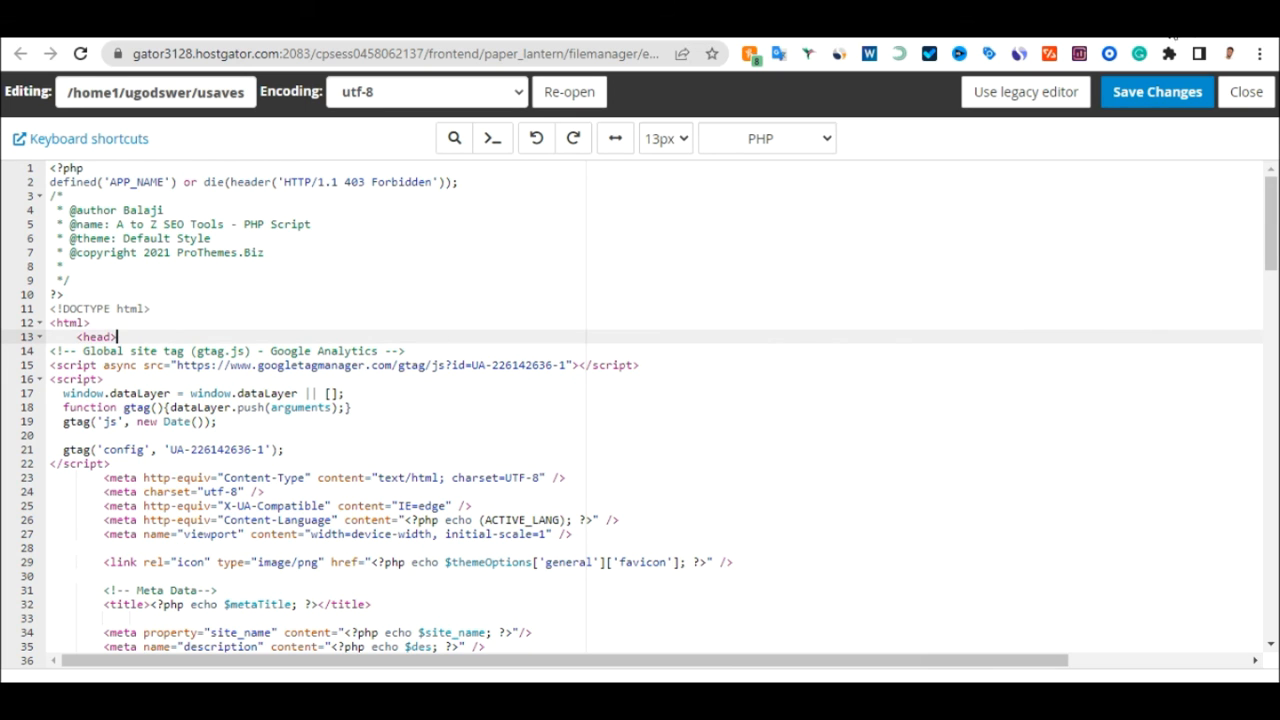
pyautogui.click(1155, 100)
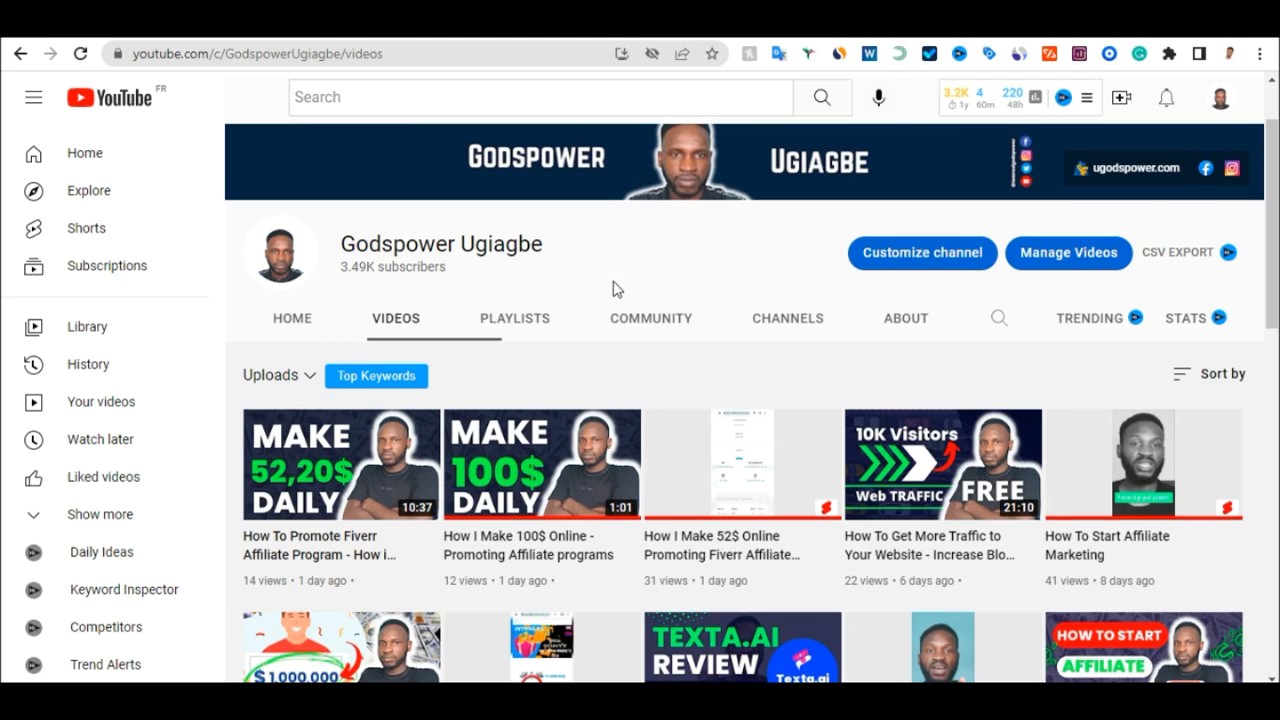
pyautogui.scroll(1, 611, 289)
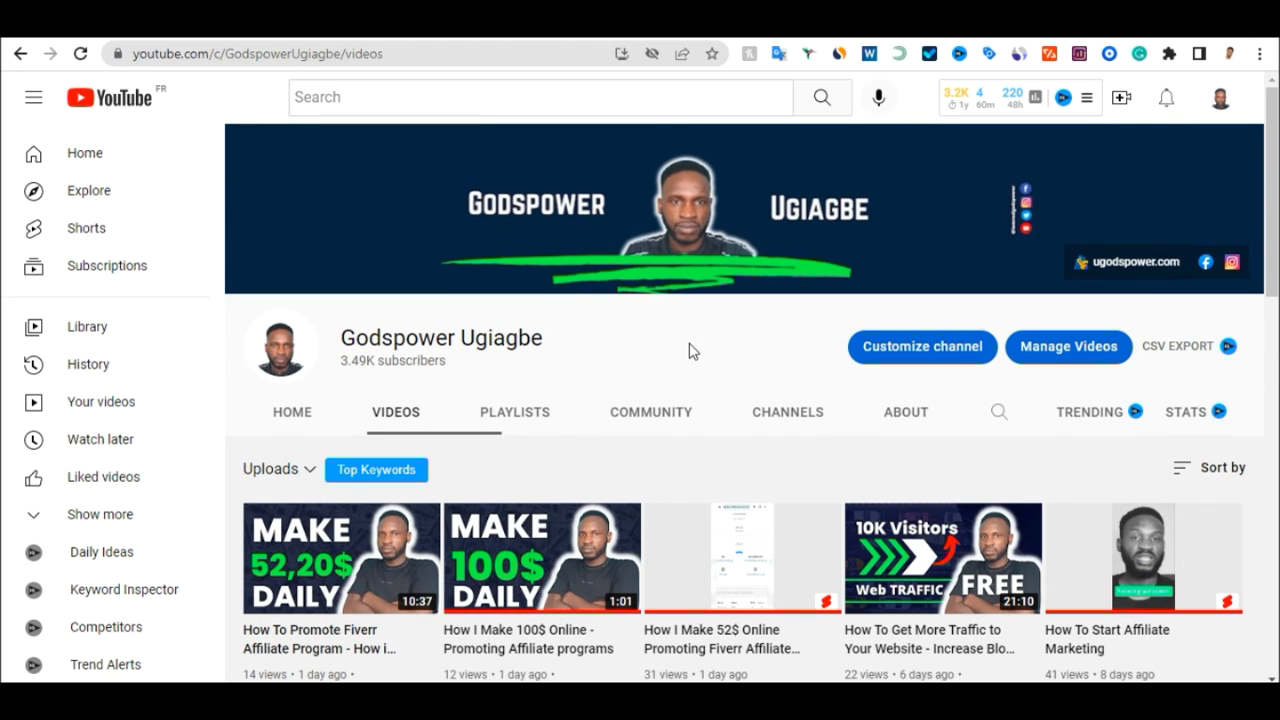